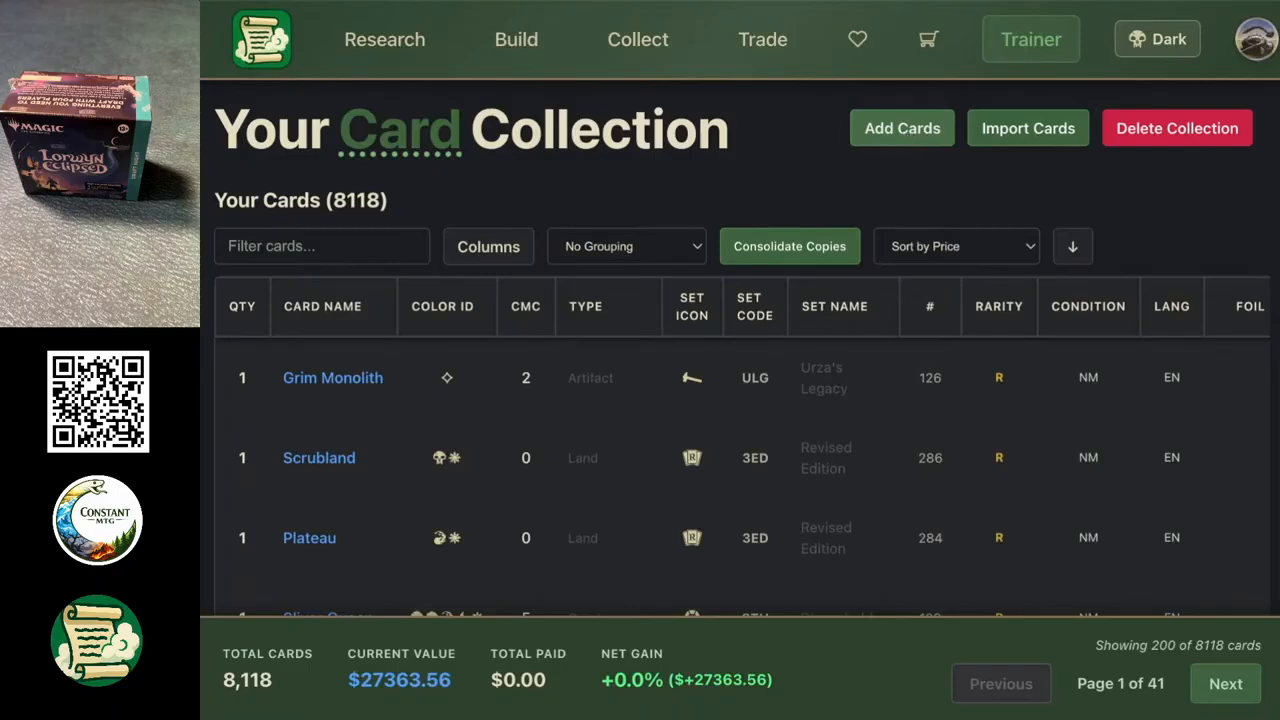
Step: Search for "voltaic" among the cards that can be added and browse the available printings of Voltaic Key
{"action": "left_click", "coordinate": [902, 128]}
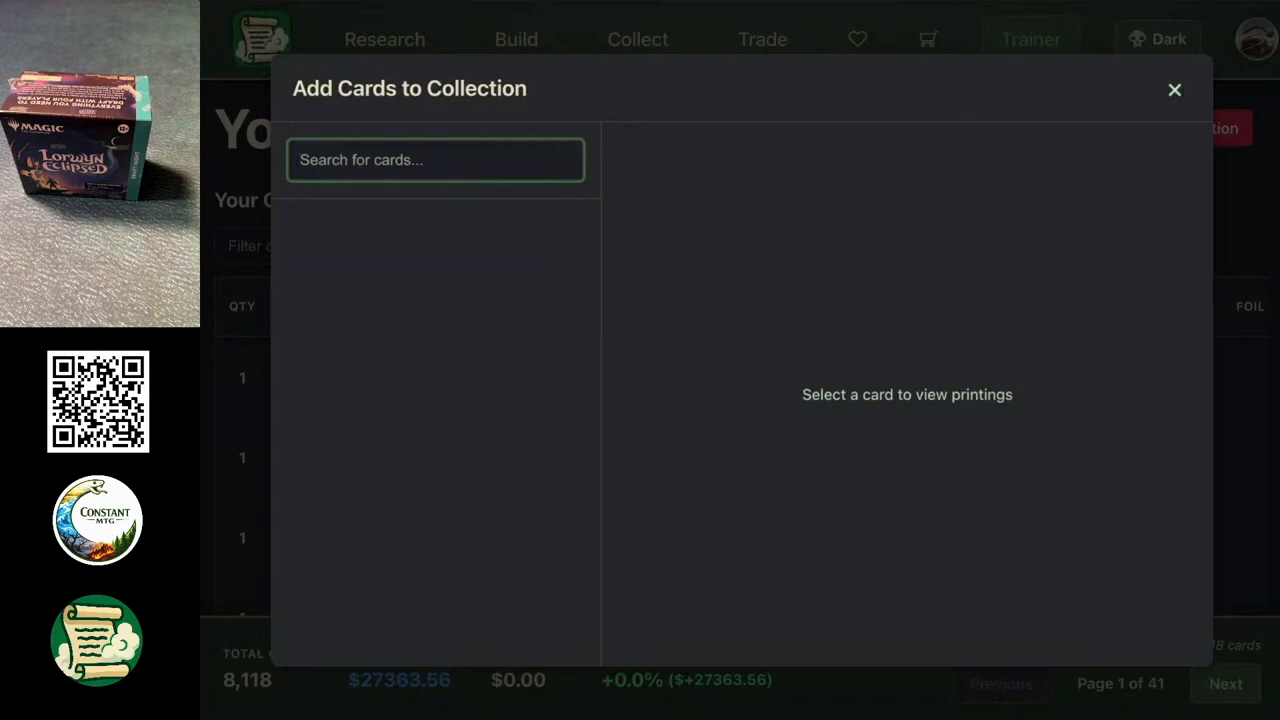
{"action": "type", "text": "voltaic"}
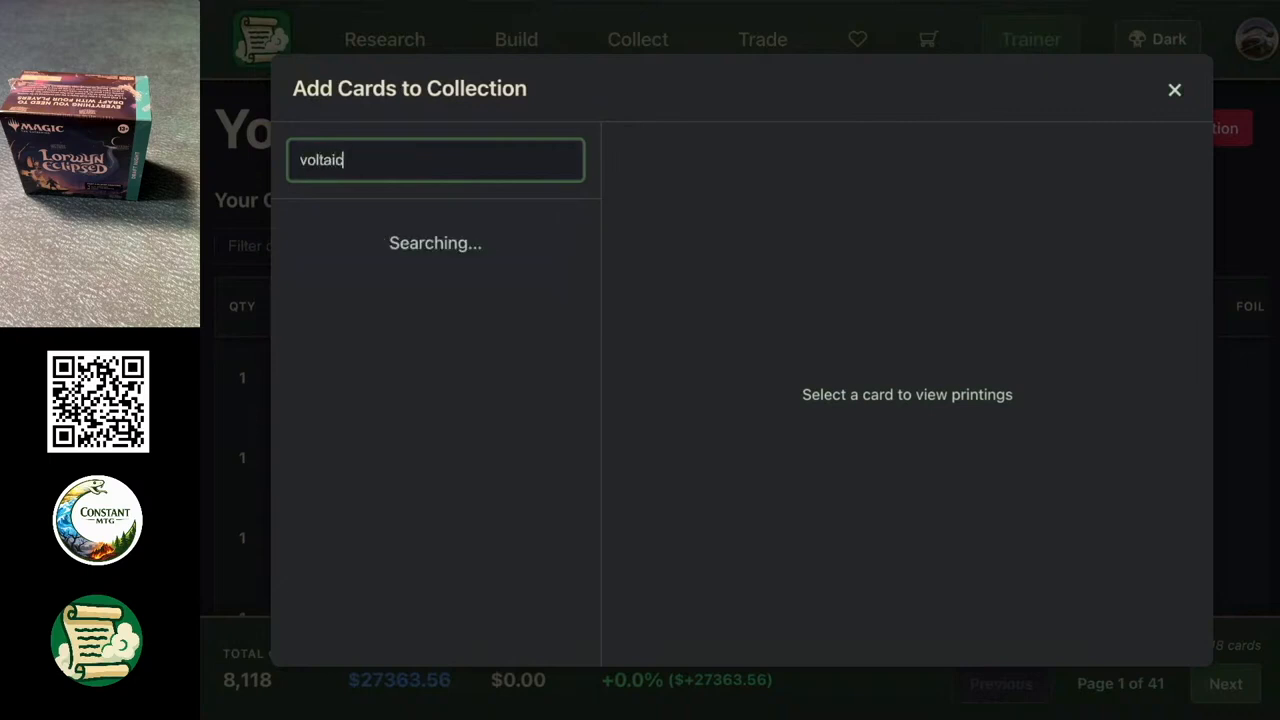
{"action": "left_click", "coordinate": [435, 408]}
{"action": "scroll", "coordinate": [817, 421], "scroll_direction": "down", "scroll_amount": 3}
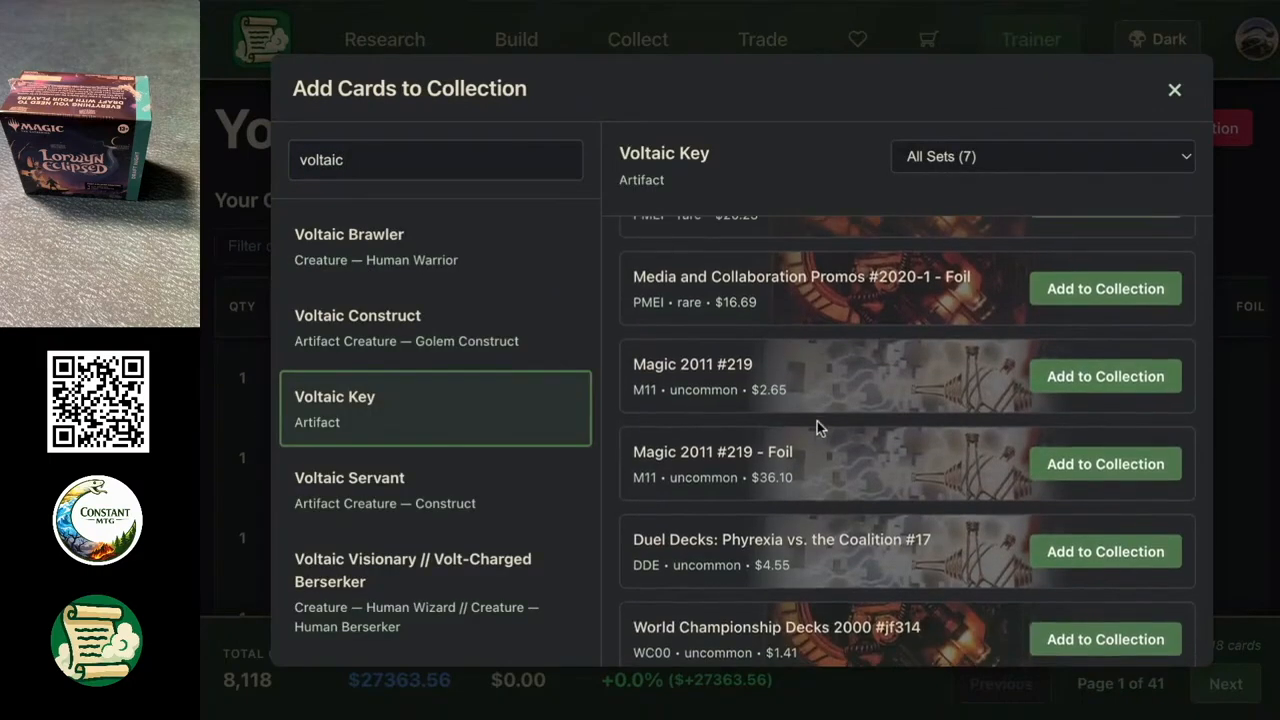
{"action": "scroll", "coordinate": [817, 421], "scroll_direction": "down", "scroll_amount": 1}
{"action": "scroll", "coordinate": [817, 421], "scroll_direction": "up", "scroll_amount": 4}
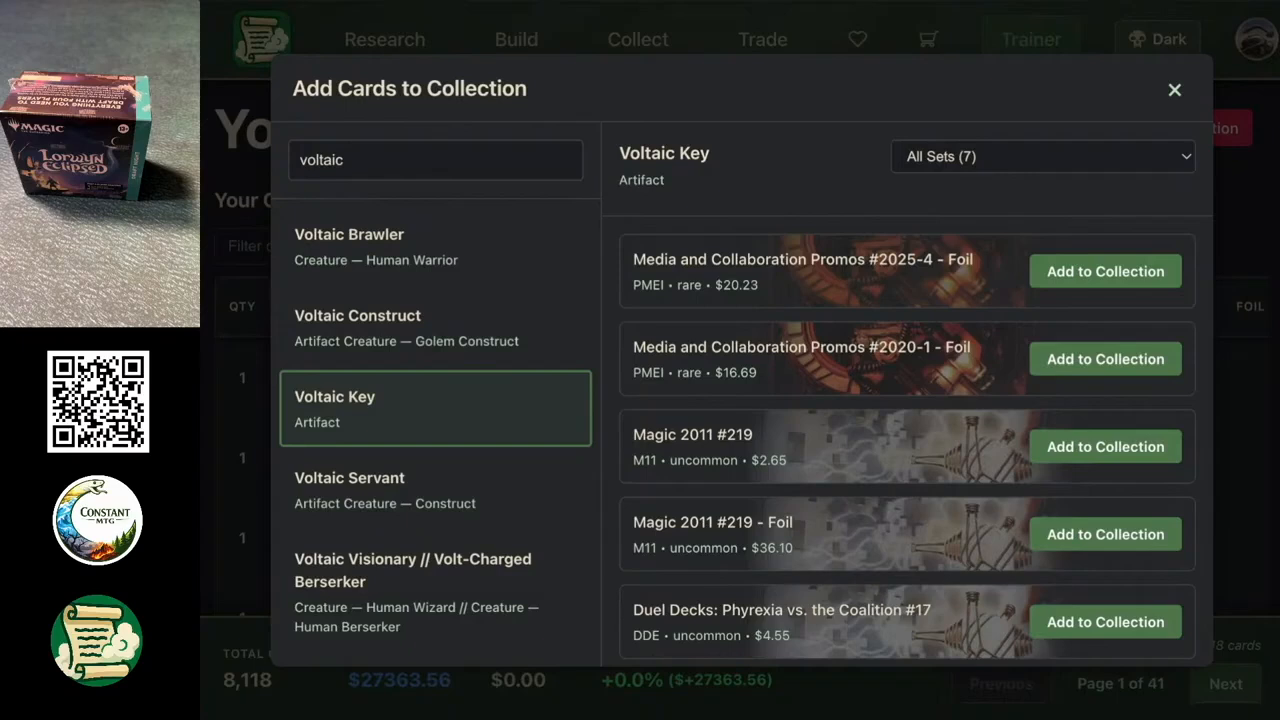
{"action": "scroll", "coordinate": [817, 557], "scroll_direction": "down", "scroll_amount": 3}
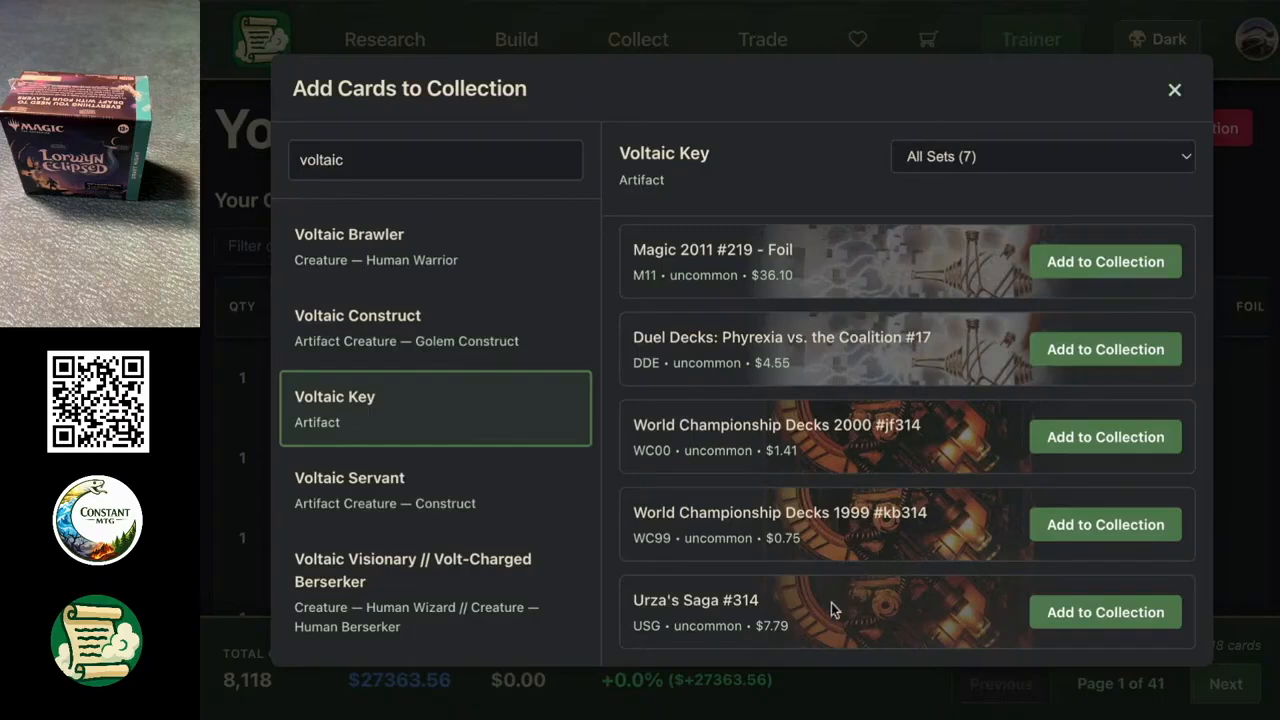
{"action": "scroll", "coordinate": [831, 603], "scroll_direction": "up", "scroll_amount": 2}
{"action": "scroll", "coordinate": [831, 606], "scroll_direction": "up", "scroll_amount": 1}
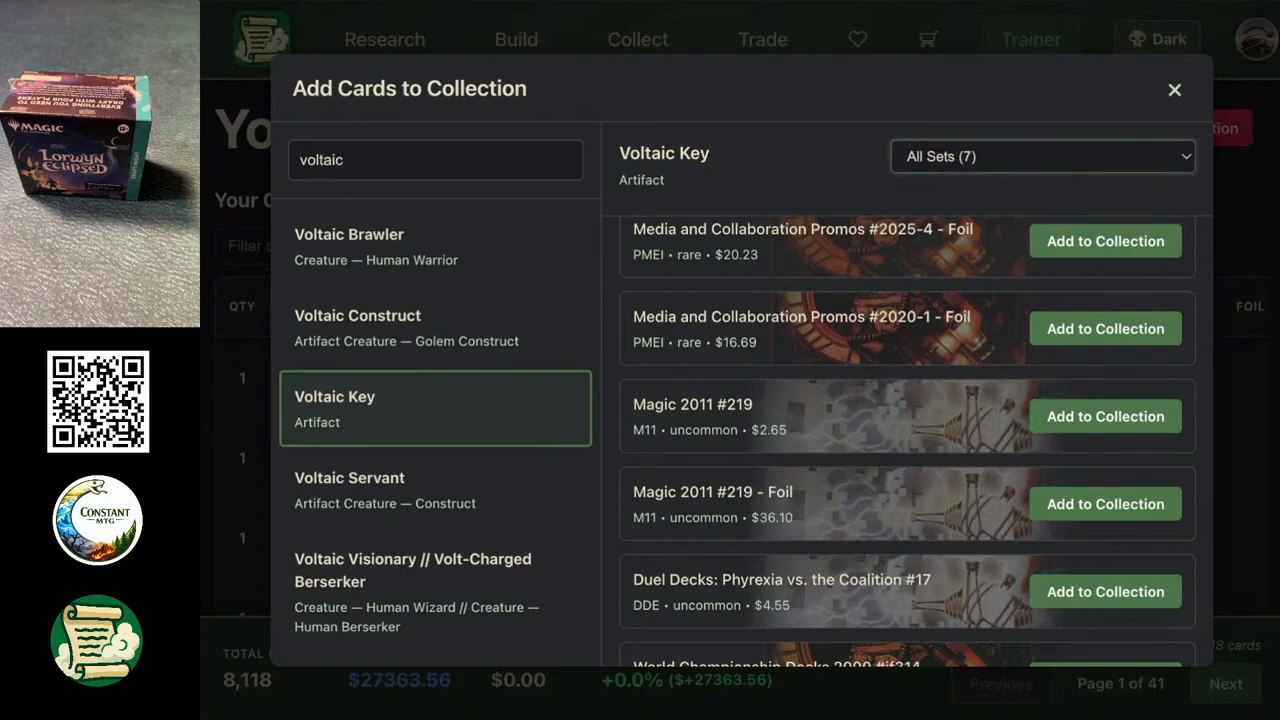
Step: Look up Sol Ring, browse its printings filtered to Final Fantasy Commander, and close the card search without adding any
{"action": "double_click", "coordinate": [403, 165]}
{"action": "type", "text": "sol ring"}
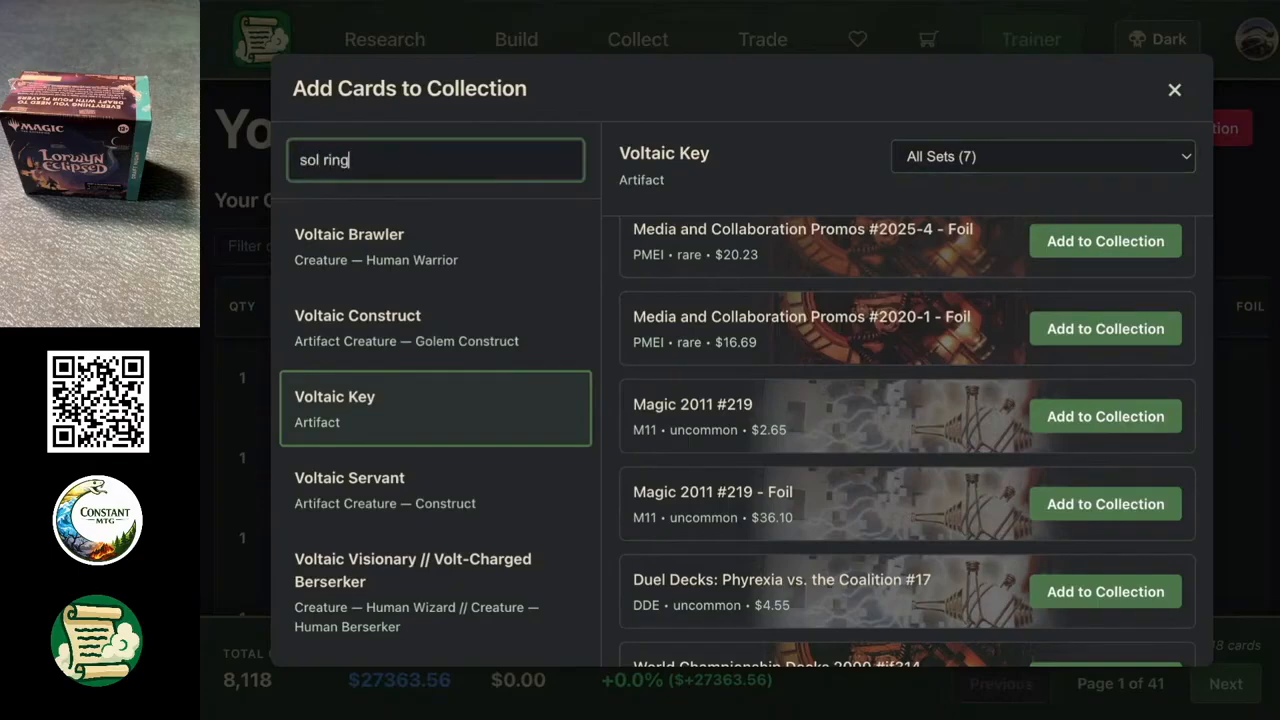
{"action": "left_click", "coordinate": [377, 317]}
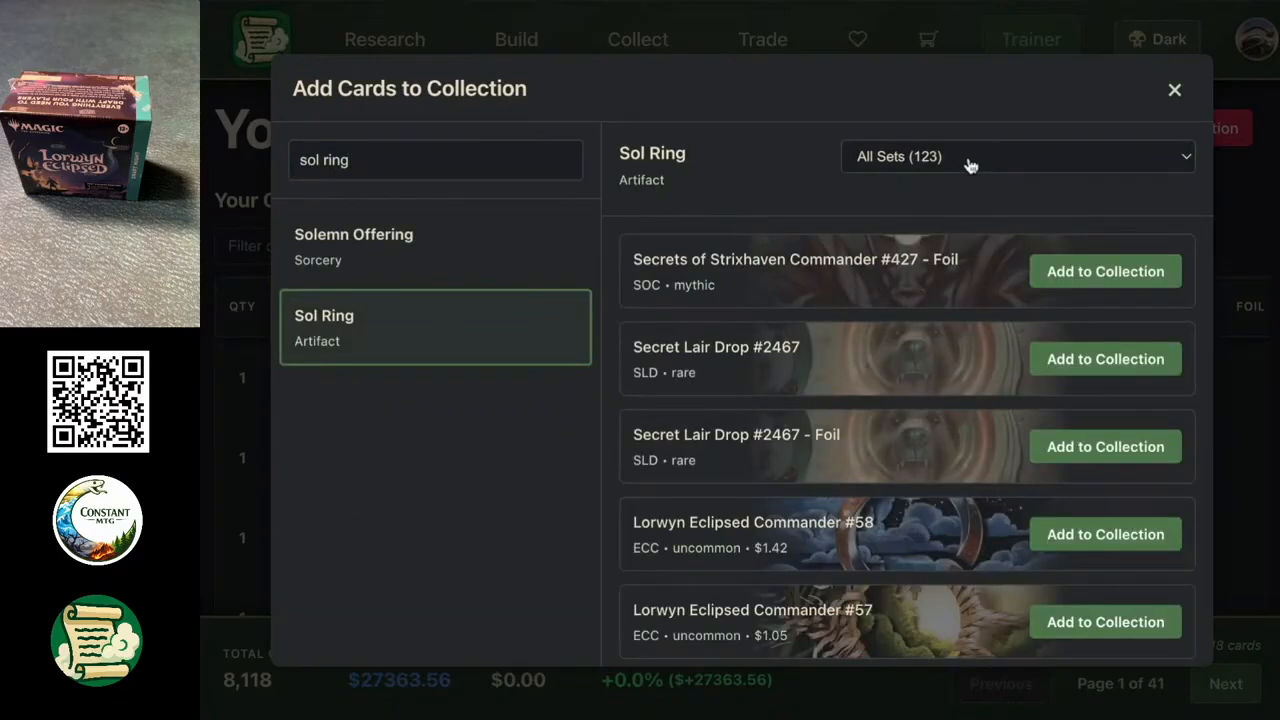
{"action": "left_click", "coordinate": [1018, 157]}
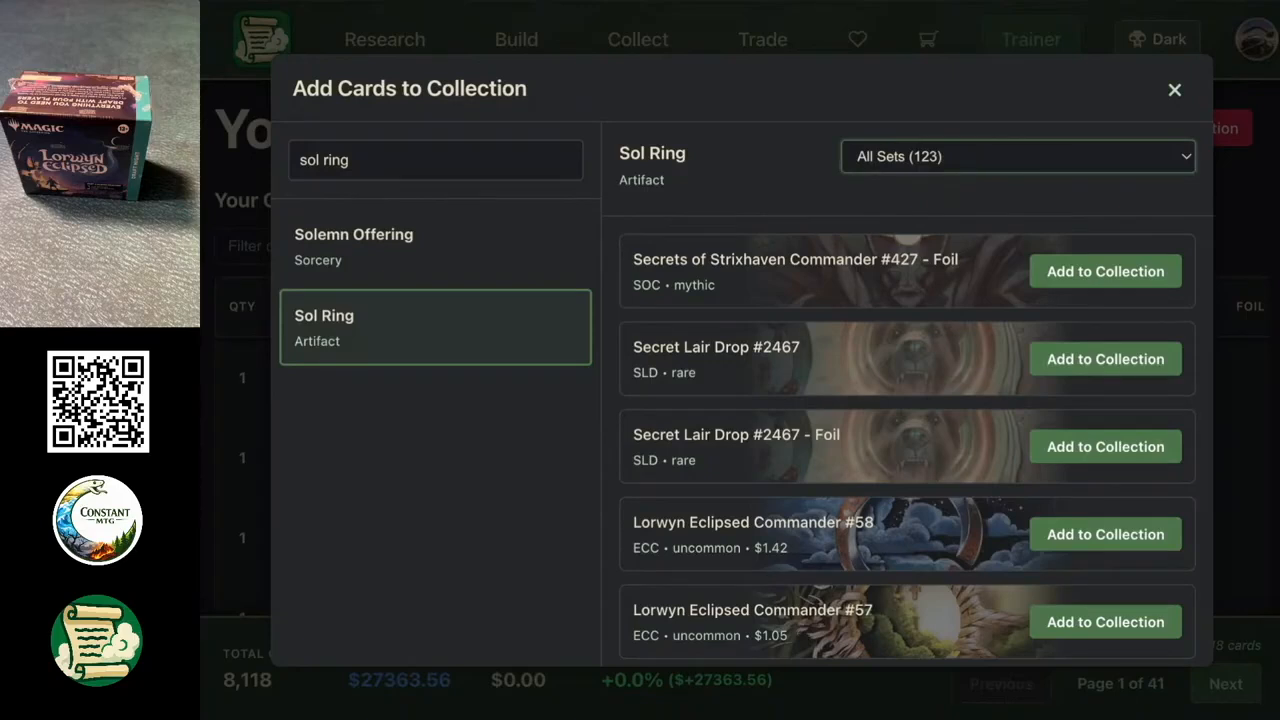
{"action": "left_click", "coordinate": [921, 371]}
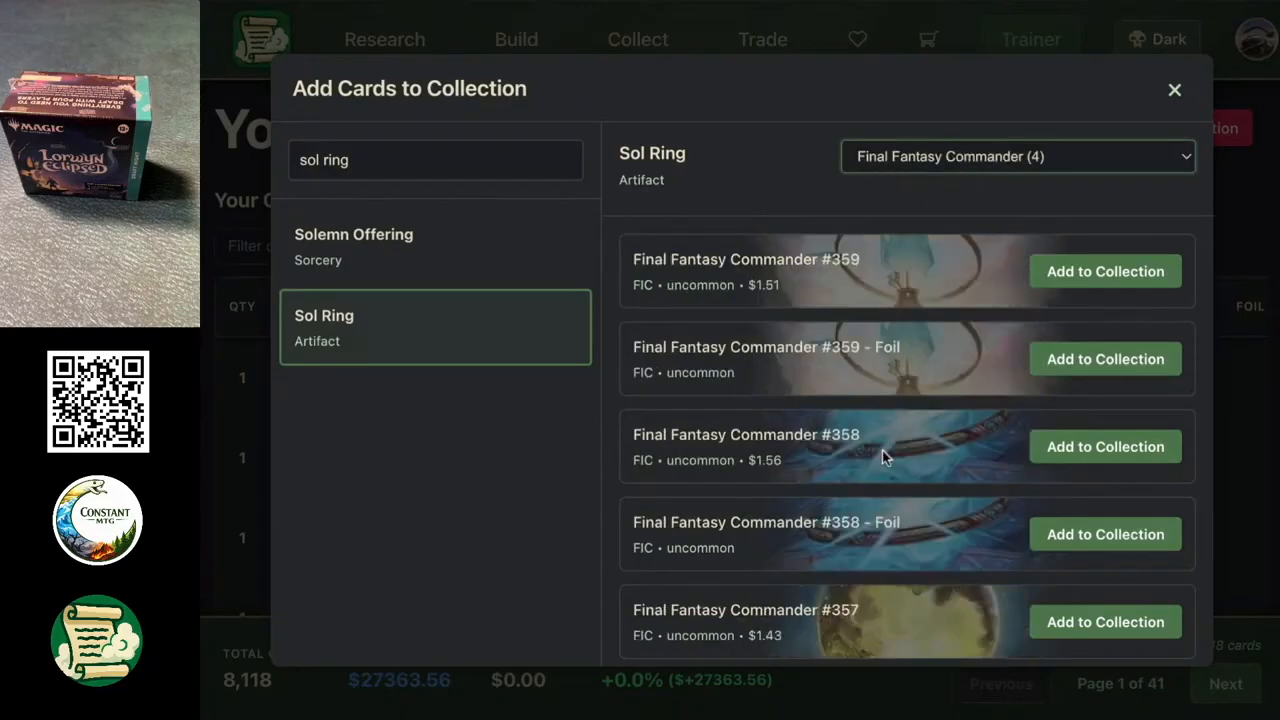
{"action": "scroll", "coordinate": [882, 450], "scroll_direction": "down", "scroll_amount": 3}
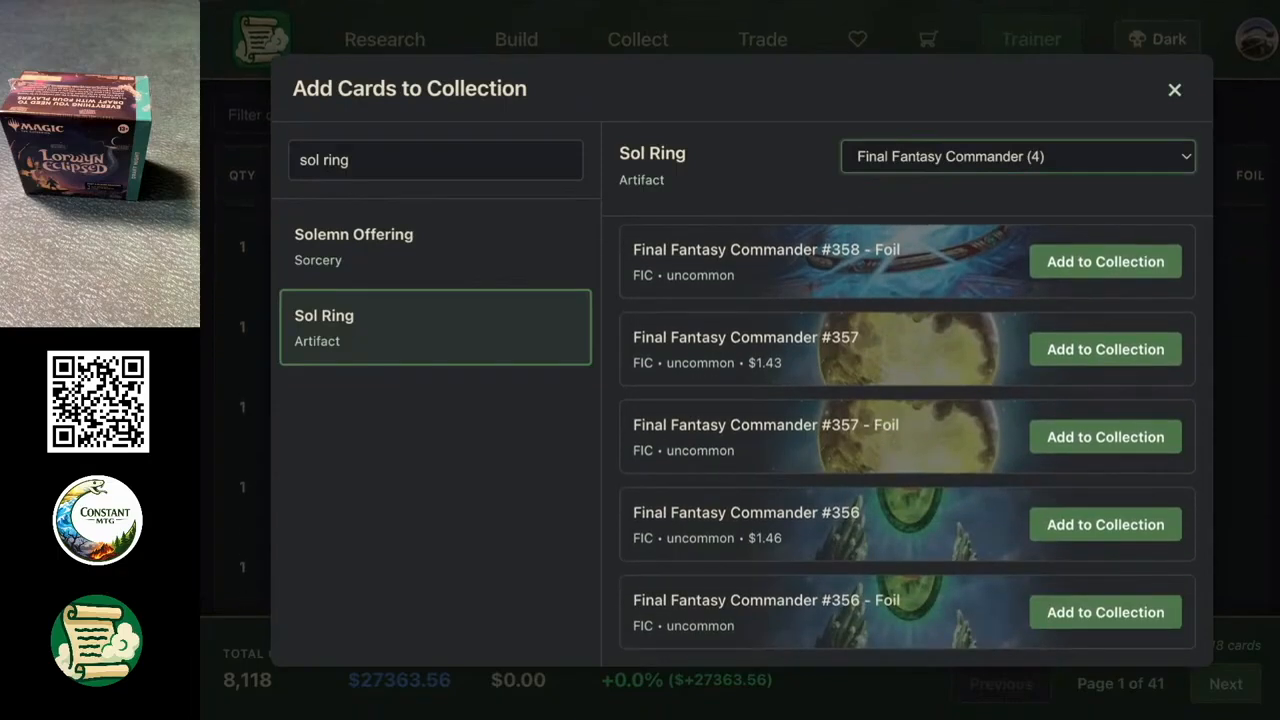
{"action": "scroll", "coordinate": [1067, 279], "scroll_direction": "up", "scroll_amount": 3}
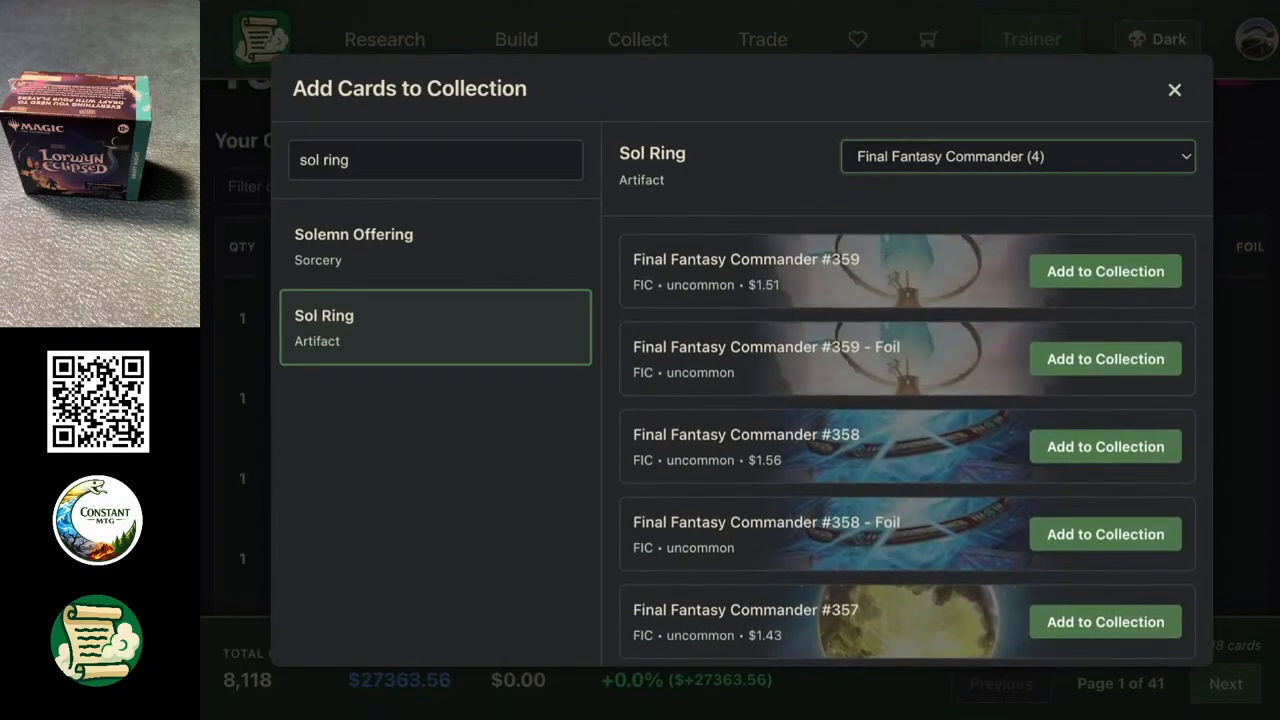
{"action": "left_click", "coordinate": [1173, 90]}
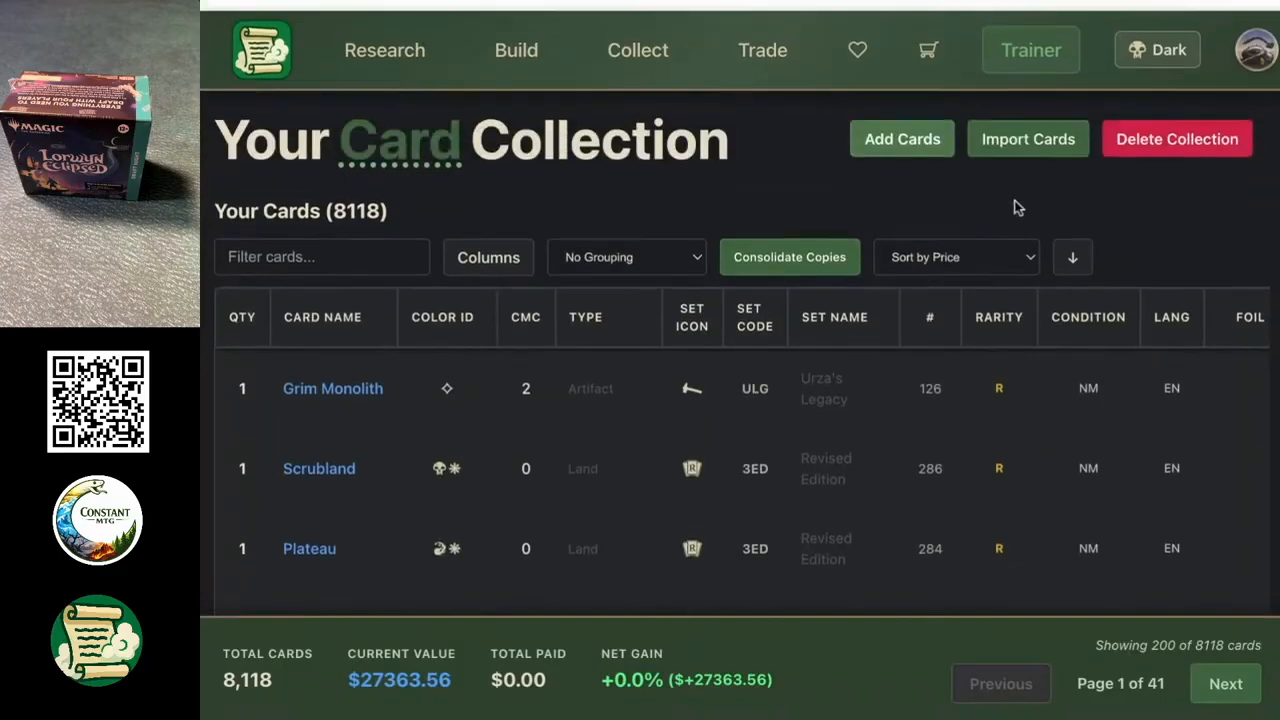
Step: Examine the collection import options, including the supported upload formats and the pasted-text input, and close the import dialog
{"action": "left_click", "coordinate": [1026, 140]}
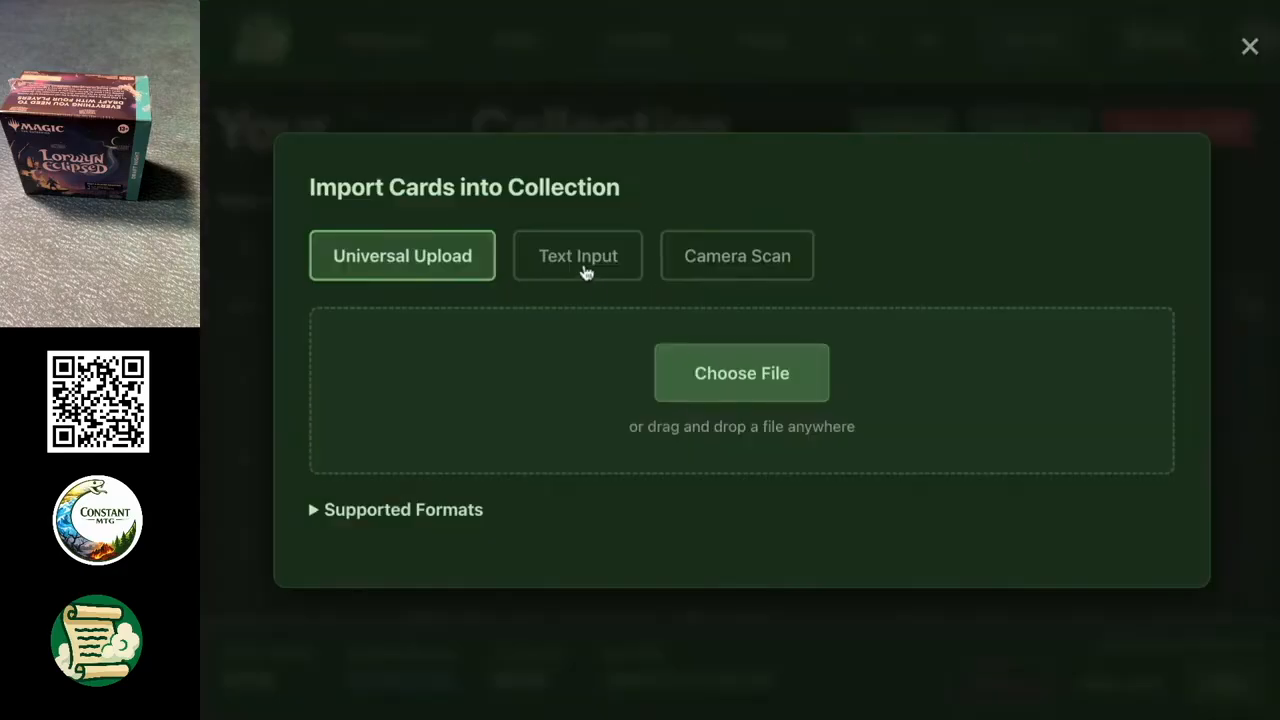
{"action": "left_click", "coordinate": [409, 511]}
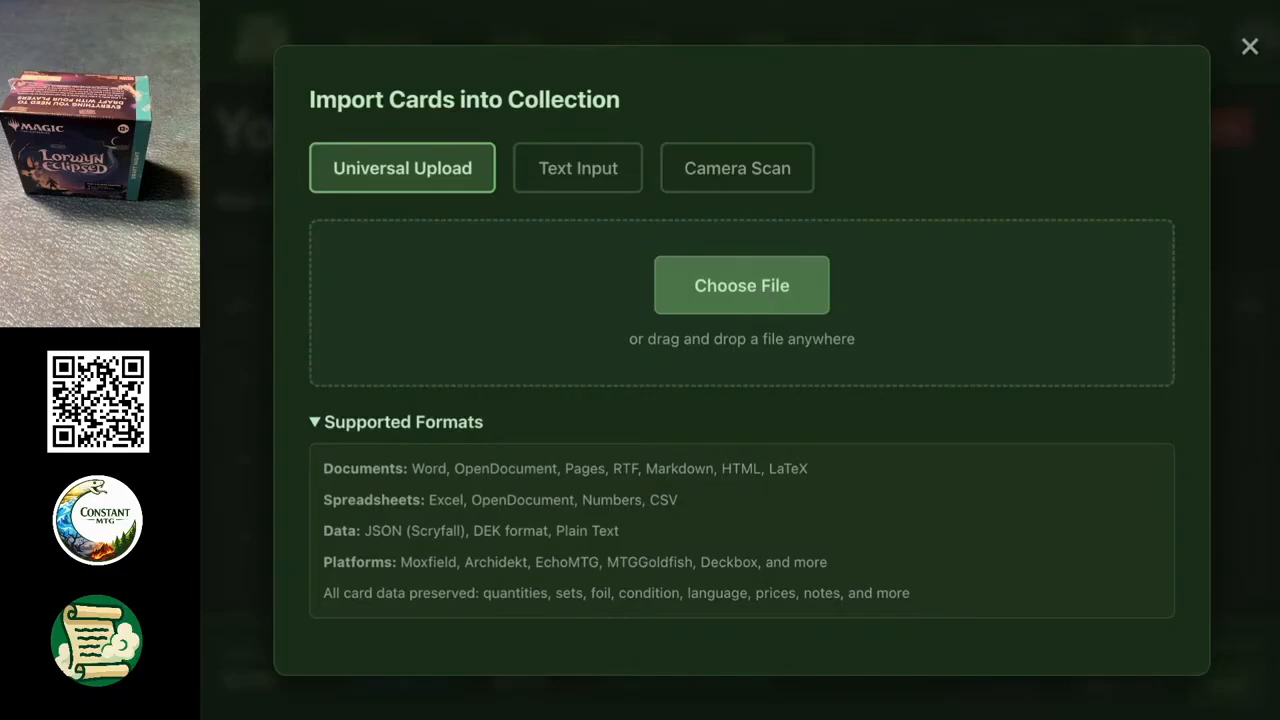
{"action": "left_click", "coordinate": [578, 168]}
{"action": "left_click", "coordinate": [433, 450]}
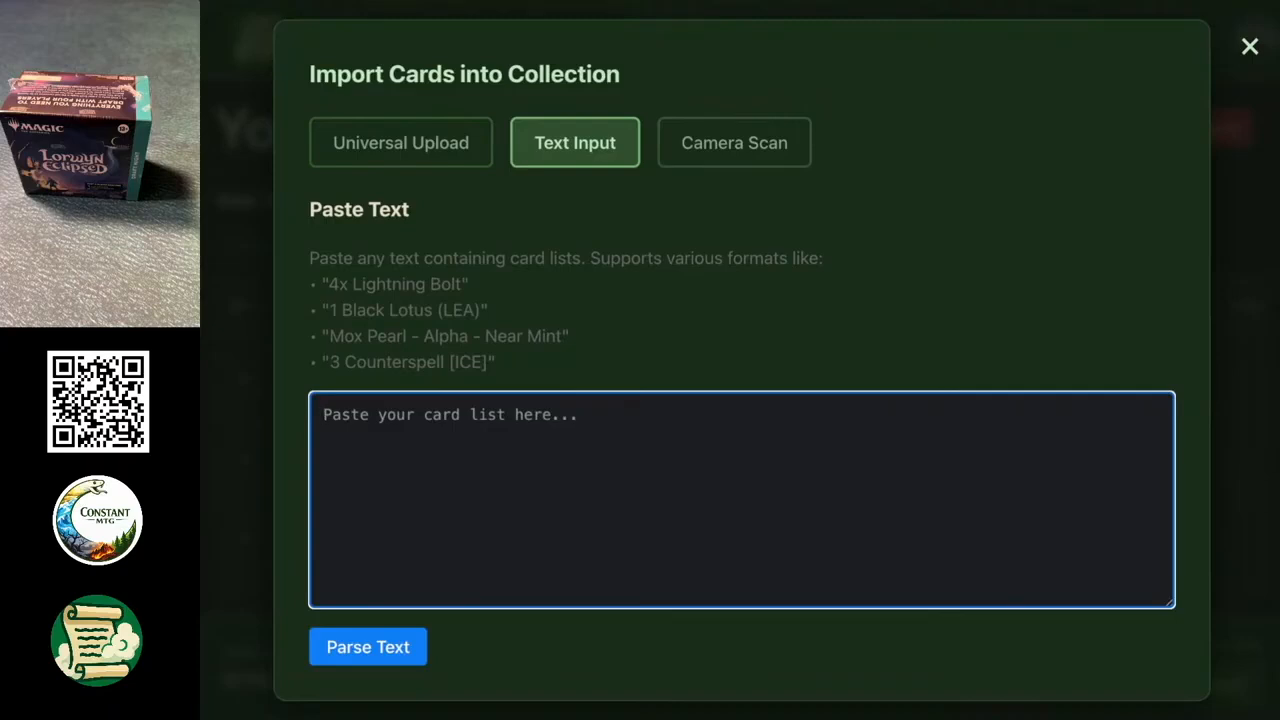
{"action": "left_click", "coordinate": [1249, 46]}
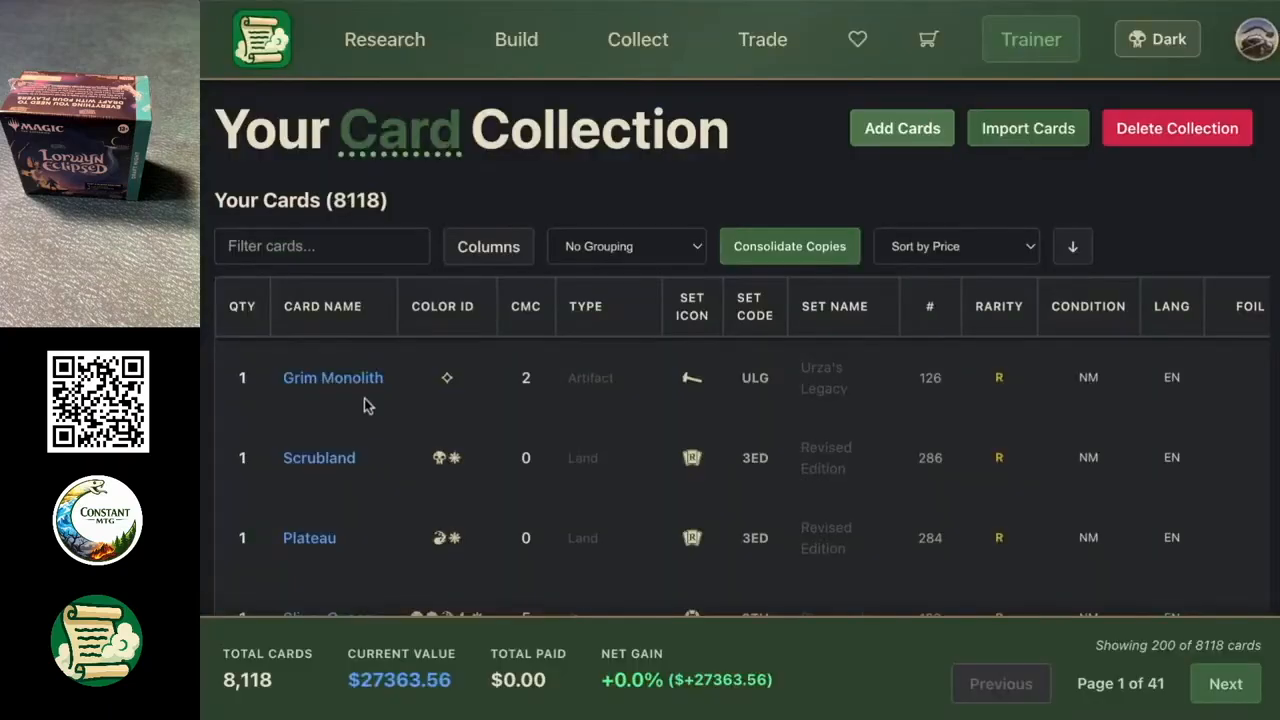
Step: Review the list of columns that can be shown or hidden in the card table and close it
{"action": "left_click", "coordinate": [474, 258]}
{"action": "scroll", "coordinate": [398, 446], "scroll_direction": "down", "scroll_amount": 1}
{"action": "scroll", "coordinate": [398, 446], "scroll_direction": "down", "scroll_amount": 7}
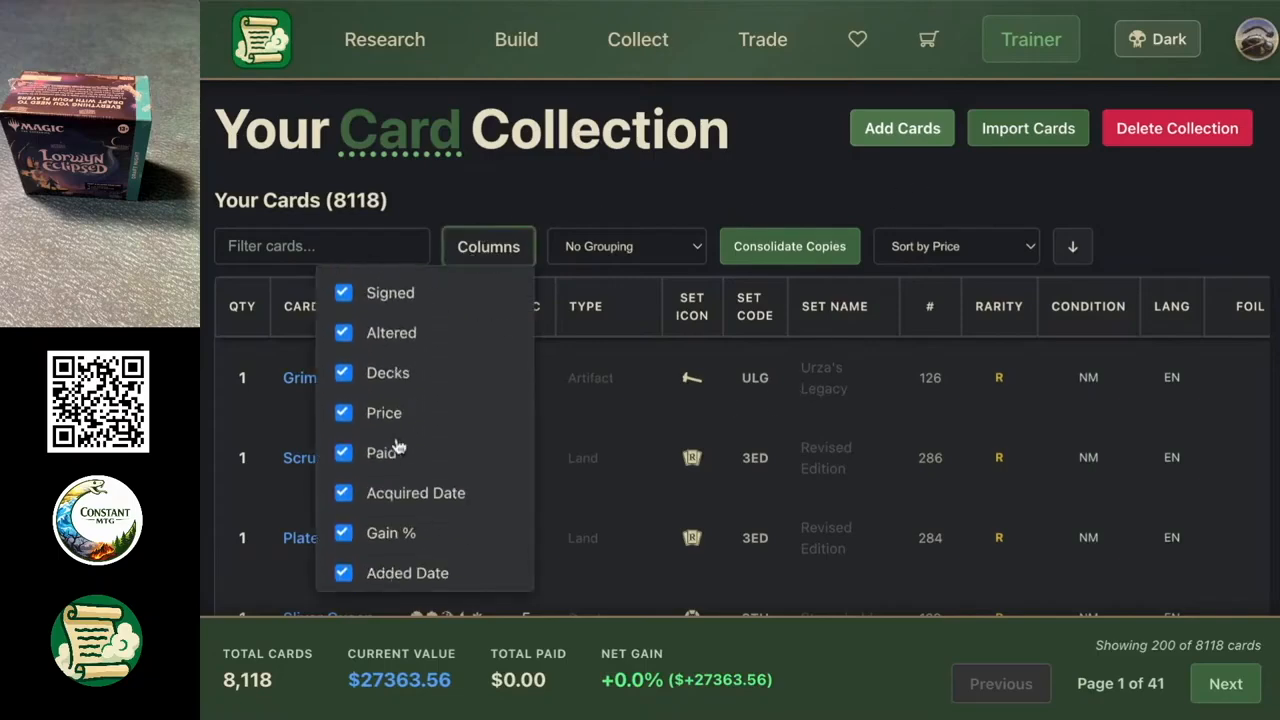
{"action": "scroll", "coordinate": [398, 446], "scroll_direction": "up", "scroll_amount": 1}
{"action": "scroll", "coordinate": [425, 430], "scroll_direction": "up", "scroll_amount": 6}
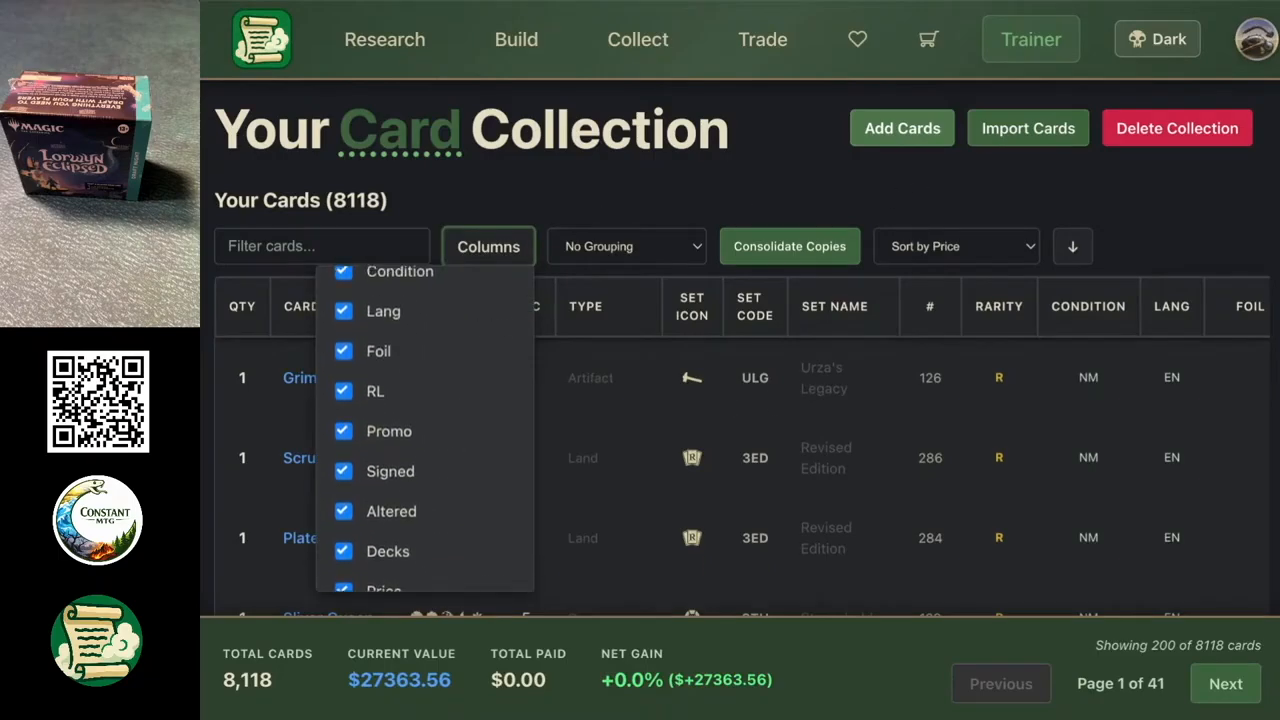
{"action": "left_click", "coordinate": [635, 436]}
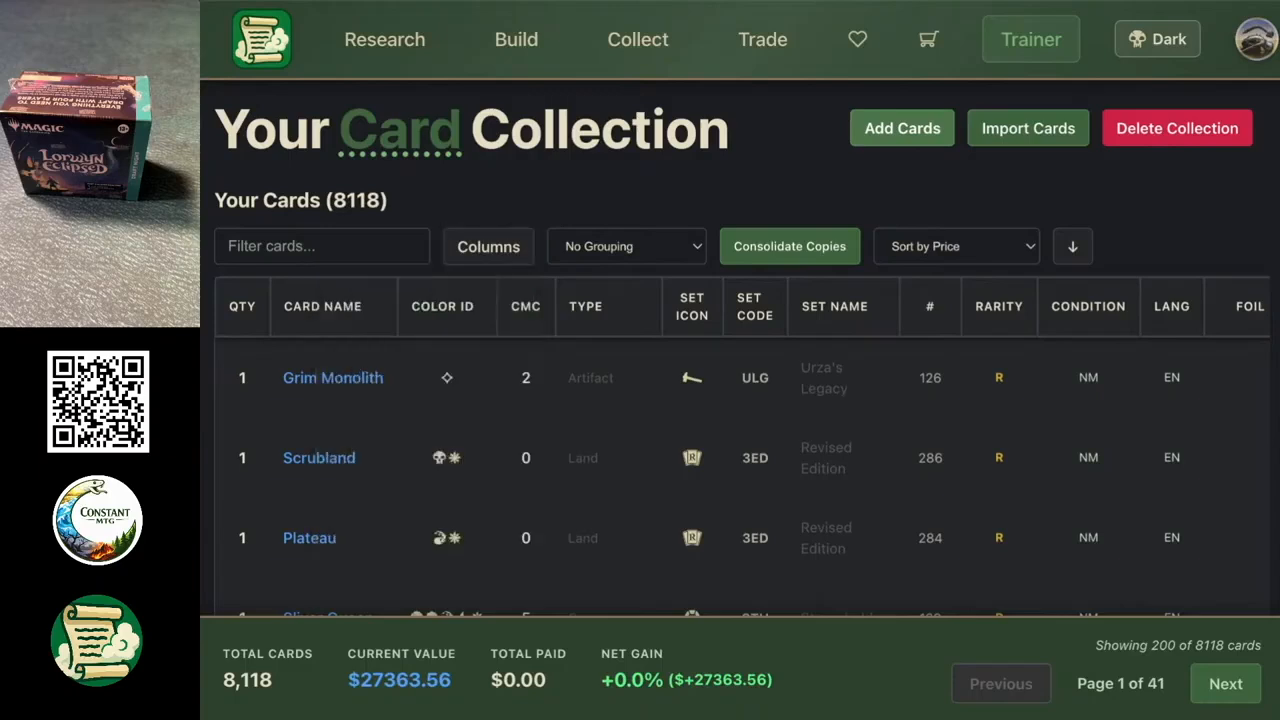
Step: Examine all columns of the card table, from quantity and card name through to added date and actions
{"action": "scroll", "coordinate": [748, 447], "scroll_direction": "right", "scroll_amount": 6}
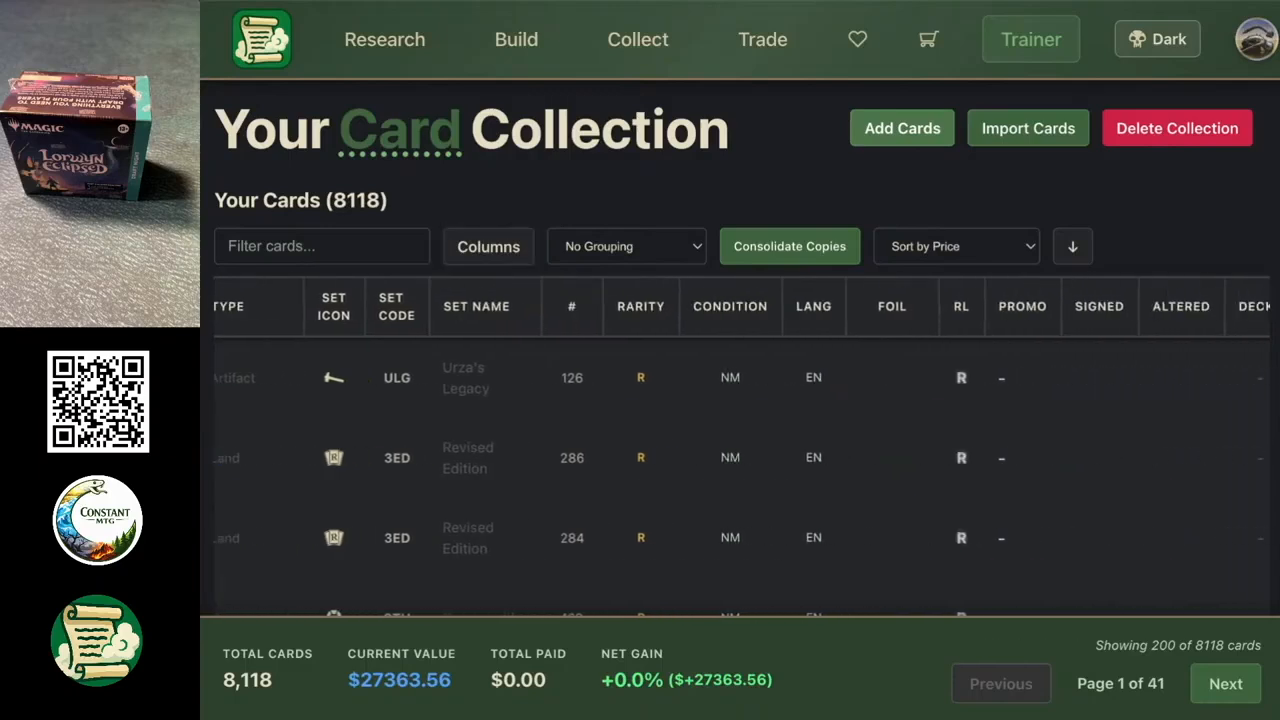
{"action": "scroll", "coordinate": [748, 447], "scroll_direction": "right", "scroll_amount": 3}
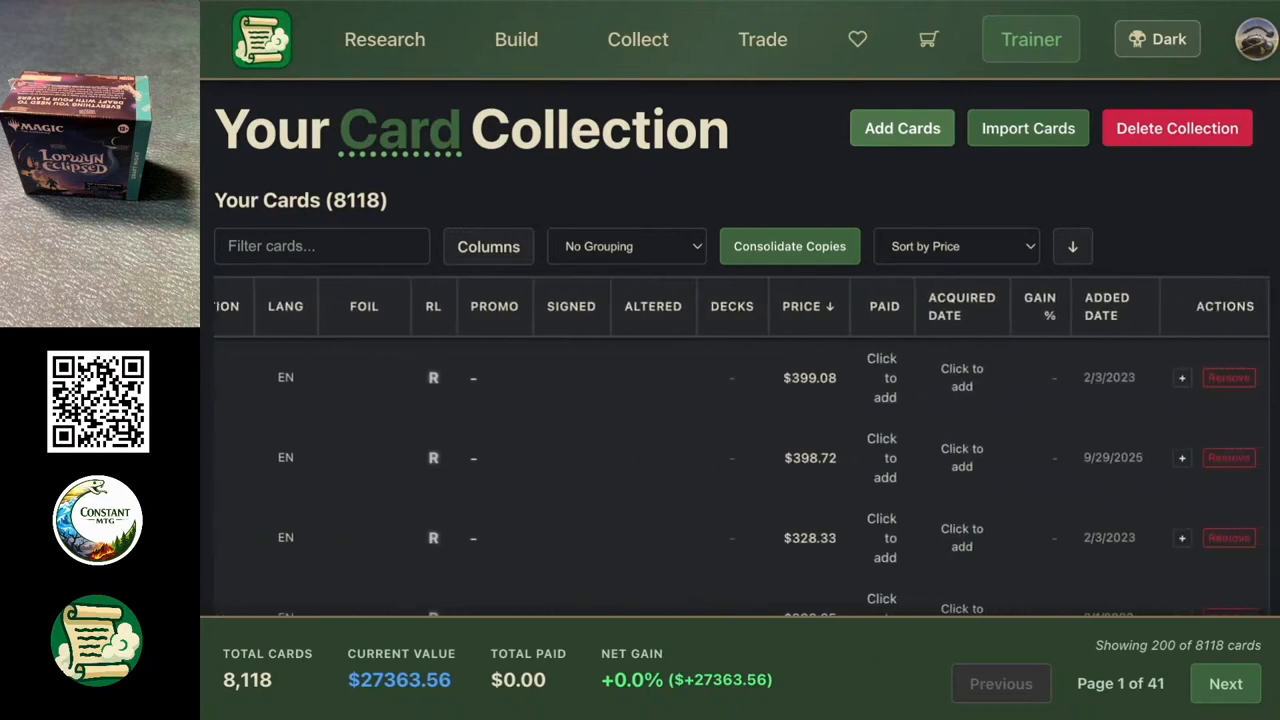
{"action": "scroll", "coordinate": [748, 447], "scroll_direction": "left", "scroll_amount": 2}
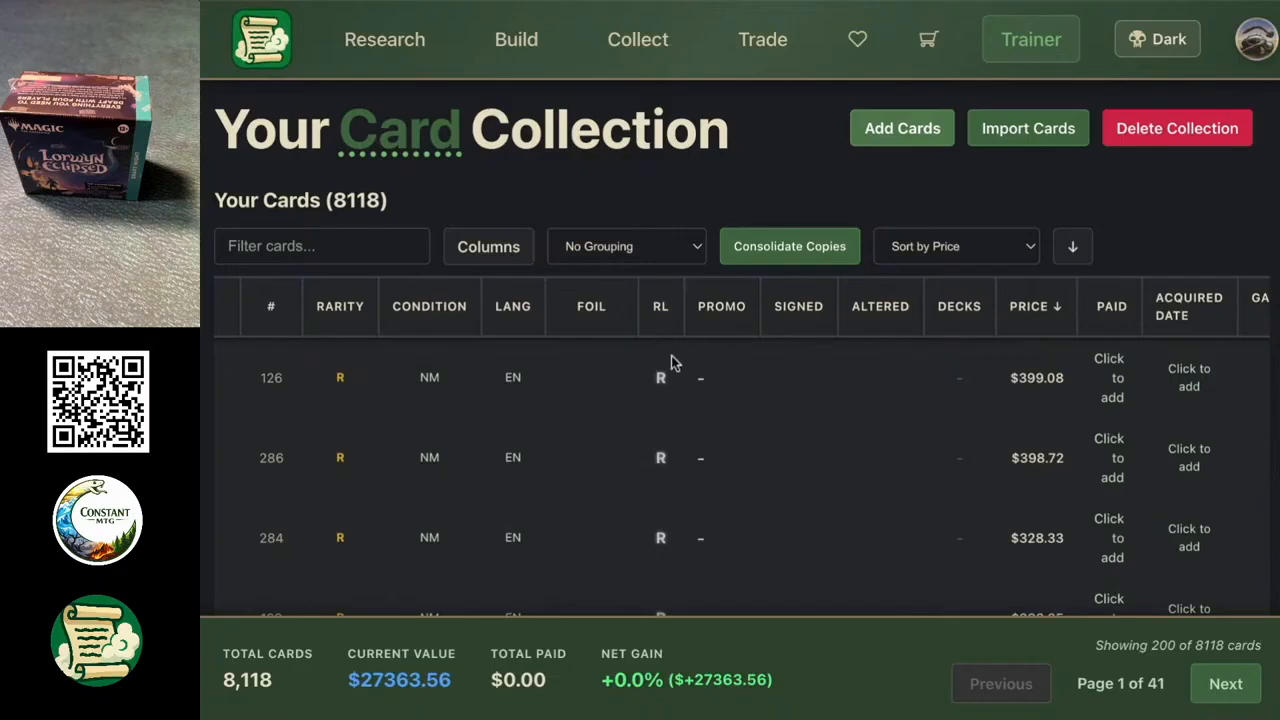
{"action": "scroll", "coordinate": [643, 386], "scroll_direction": "left", "scroll_amount": 6}
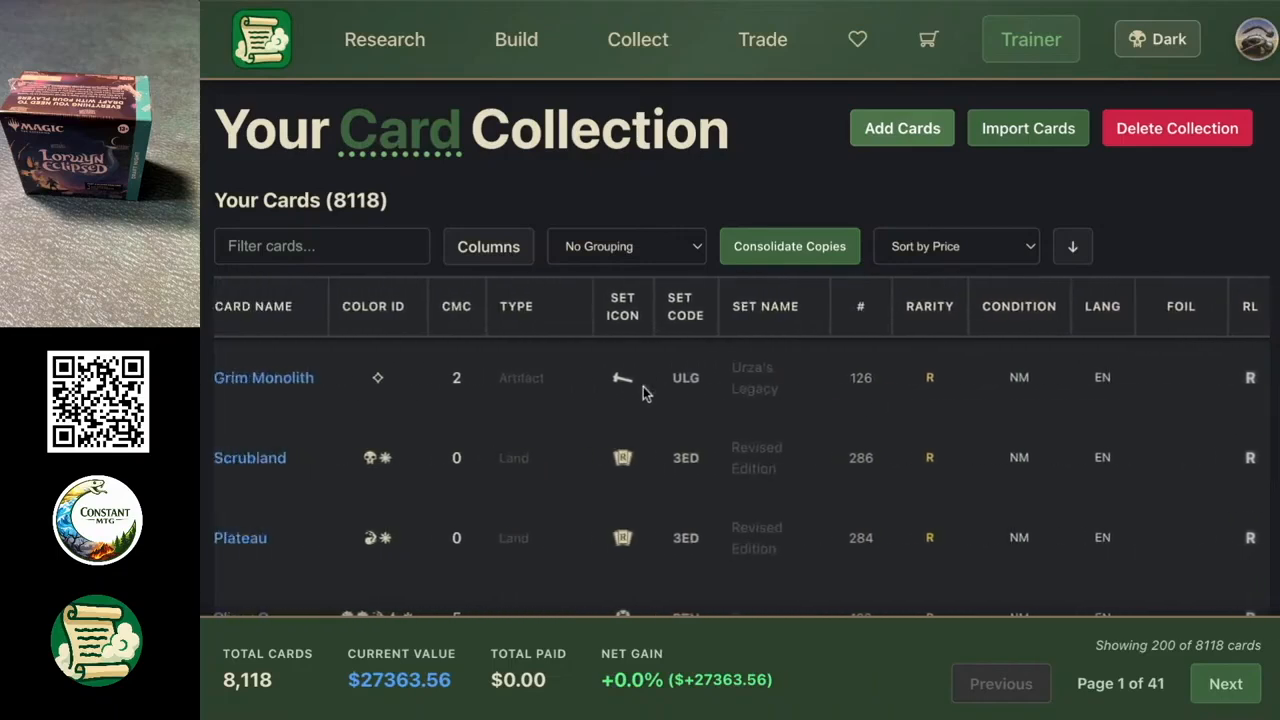
{"action": "scroll", "coordinate": [643, 392], "scroll_direction": "left", "scroll_amount": 2}
{"action": "scroll", "coordinate": [686, 398], "scroll_direction": "right", "scroll_amount": 1}
{"action": "scroll", "coordinate": [686, 398], "scroll_direction": "right", "scroll_amount": 8}
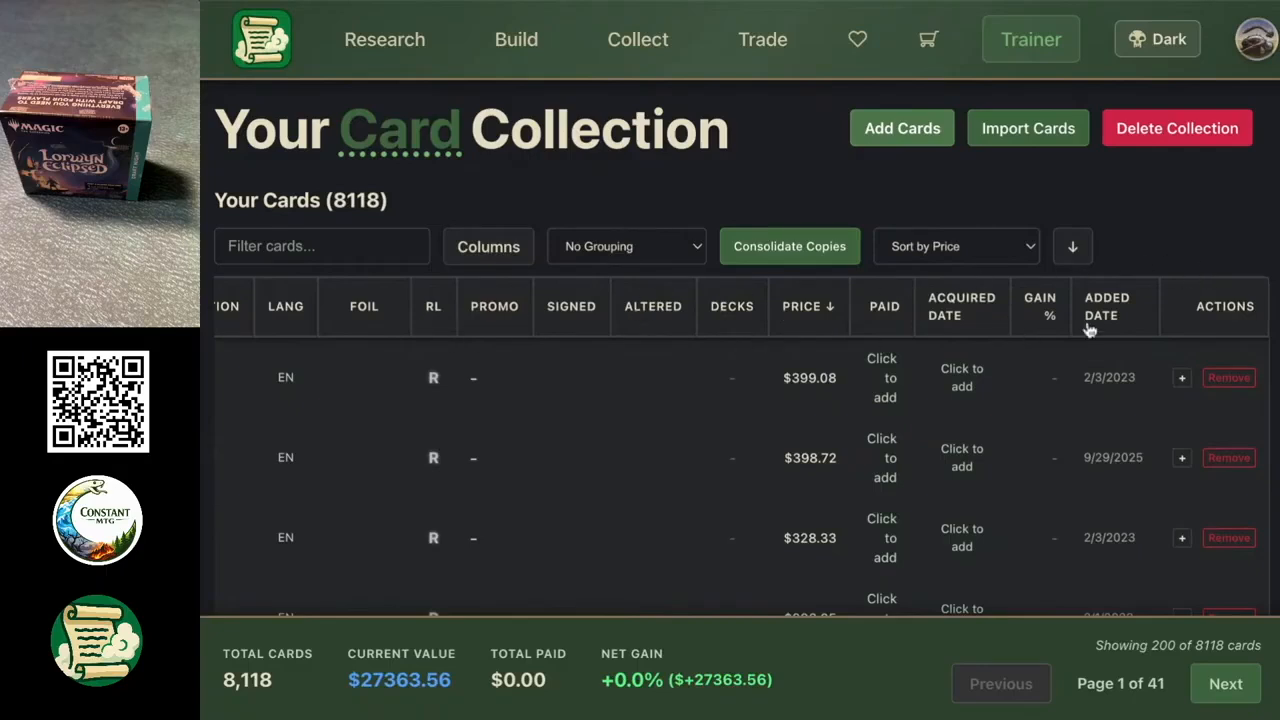
Step: Try sorting the card table by set code, and restore the descending sort by price
{"action": "left_click", "coordinate": [873, 318]}
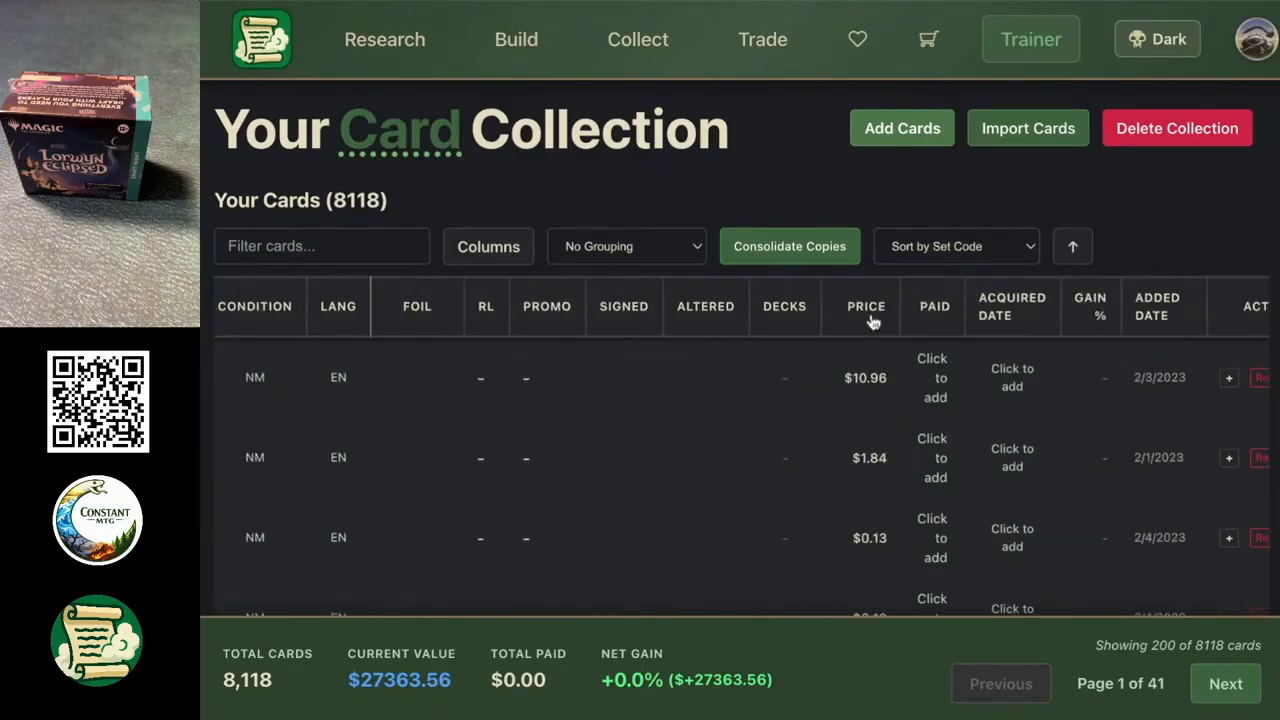
{"action": "left_click", "coordinate": [872, 318]}
{"action": "left_click", "coordinate": [826, 316]}
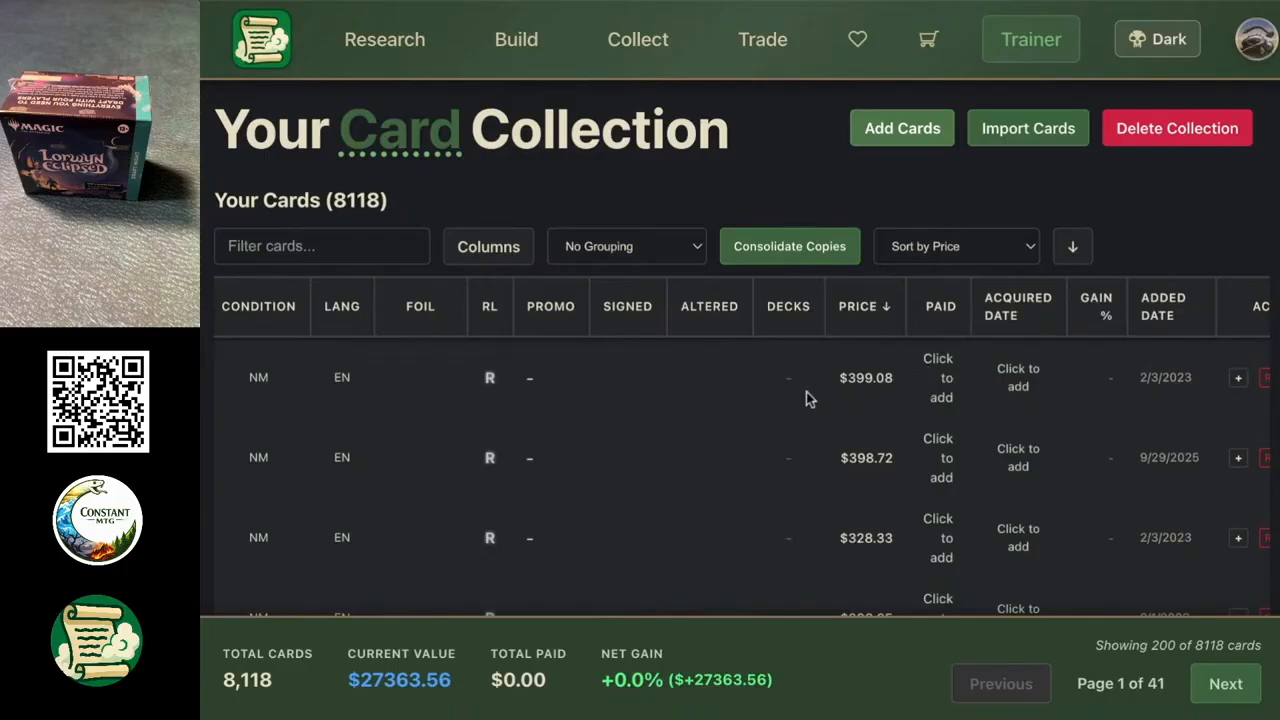
Step: Set the paid price of the first Sliver Queen copy to $110.00
{"action": "scroll", "coordinate": [838, 438], "scroll_direction": "left", "scroll_amount": 3}
{"action": "scroll", "coordinate": [838, 438], "scroll_direction": "left", "scroll_amount": 5}
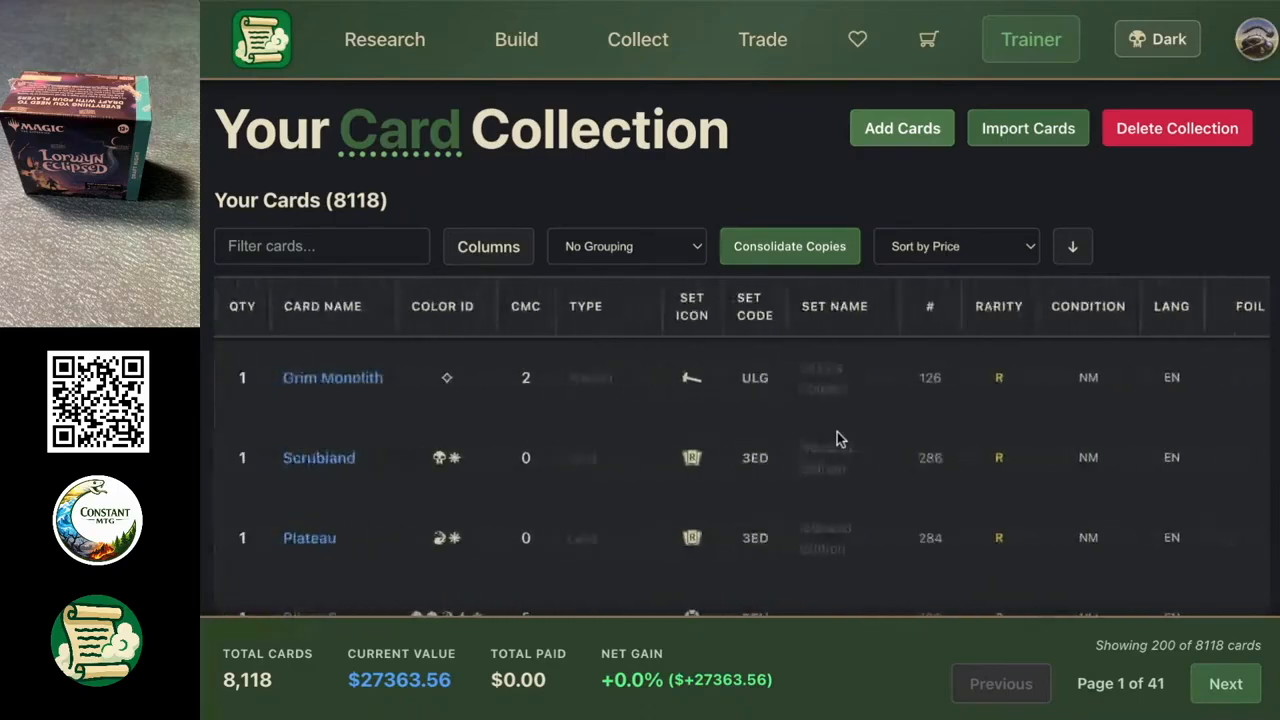
{"action": "scroll", "coordinate": [838, 438], "scroll_direction": "down", "scroll_amount": 2}
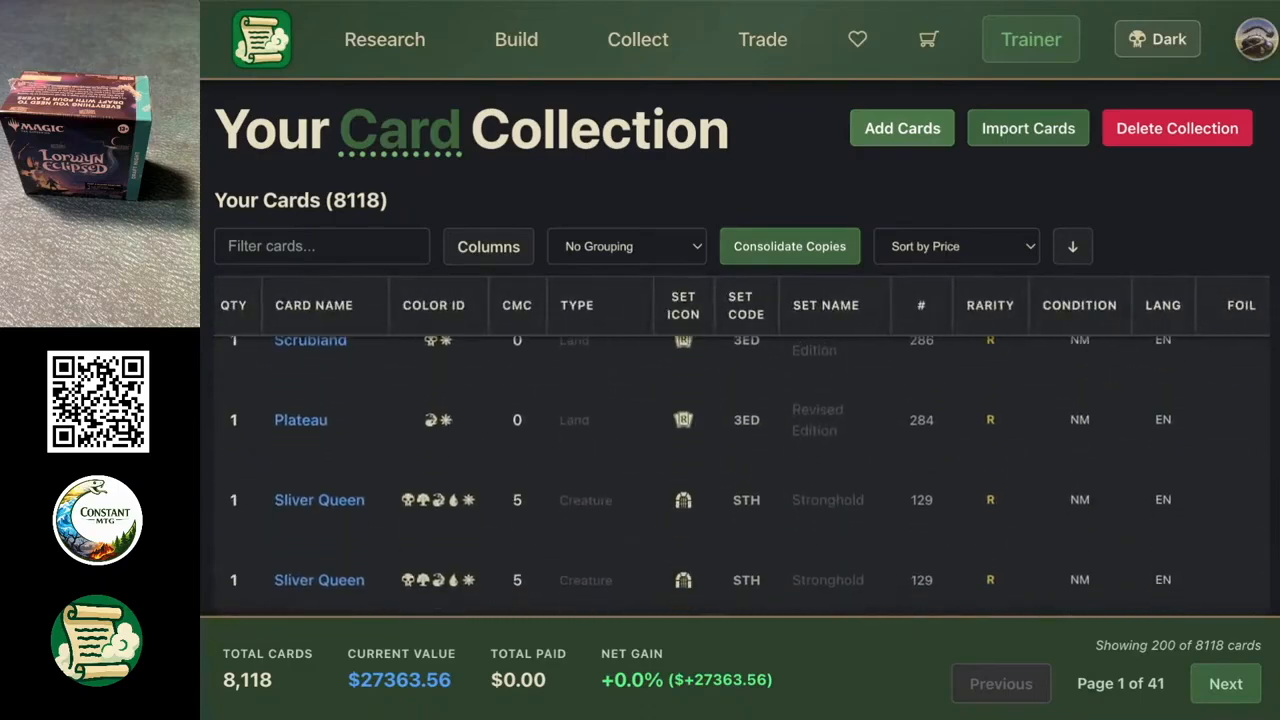
{"action": "scroll", "coordinate": [740, 443], "scroll_direction": "down", "scroll_amount": 1}
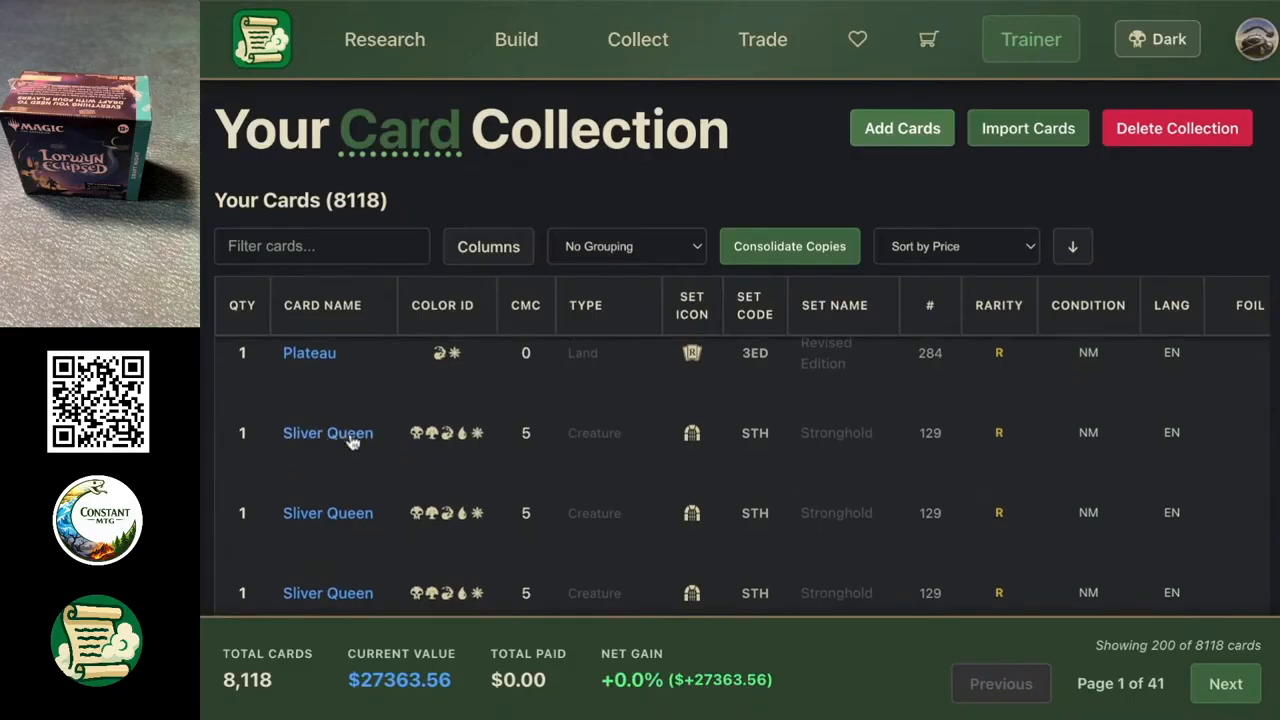
{"action": "scroll", "coordinate": [901, 452], "scroll_direction": "right", "scroll_amount": 5}
{"action": "scroll", "coordinate": [901, 452], "scroll_direction": "right", "scroll_amount": 3}
{"action": "left_click", "coordinate": [976, 448]}
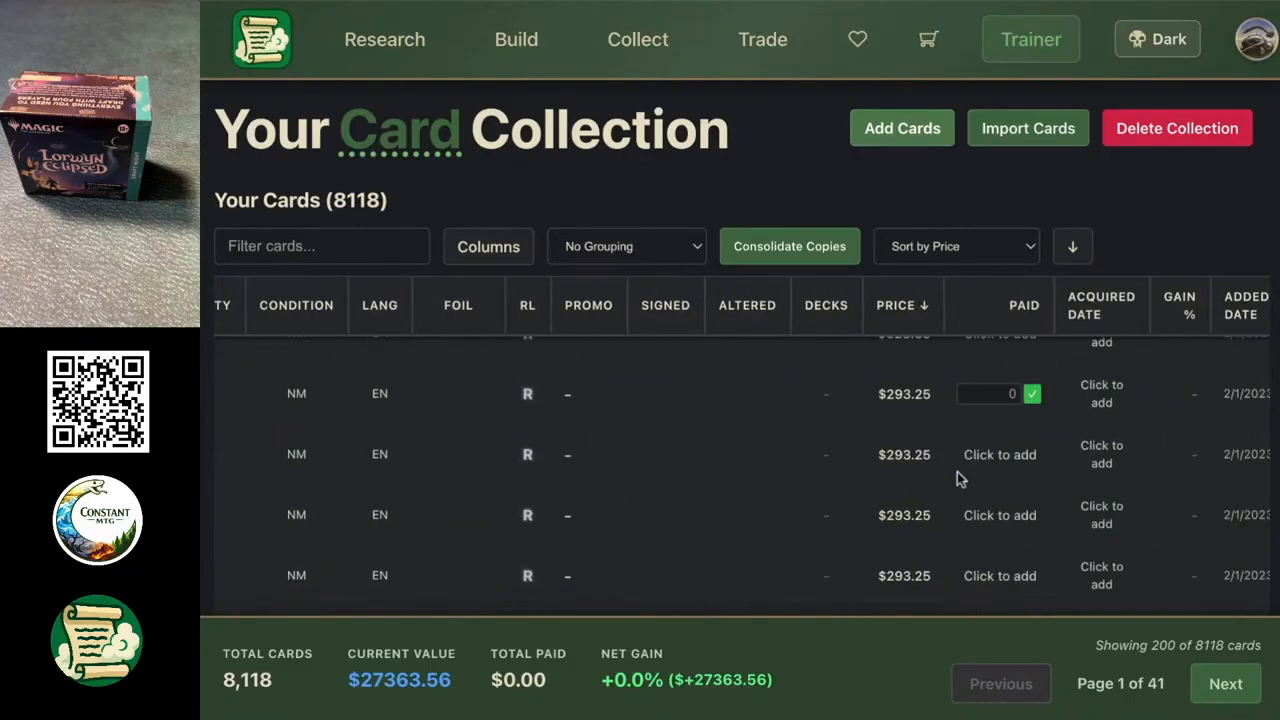
{"action": "type", "text": "11000"}
{"action": "key", "text": "Return"}
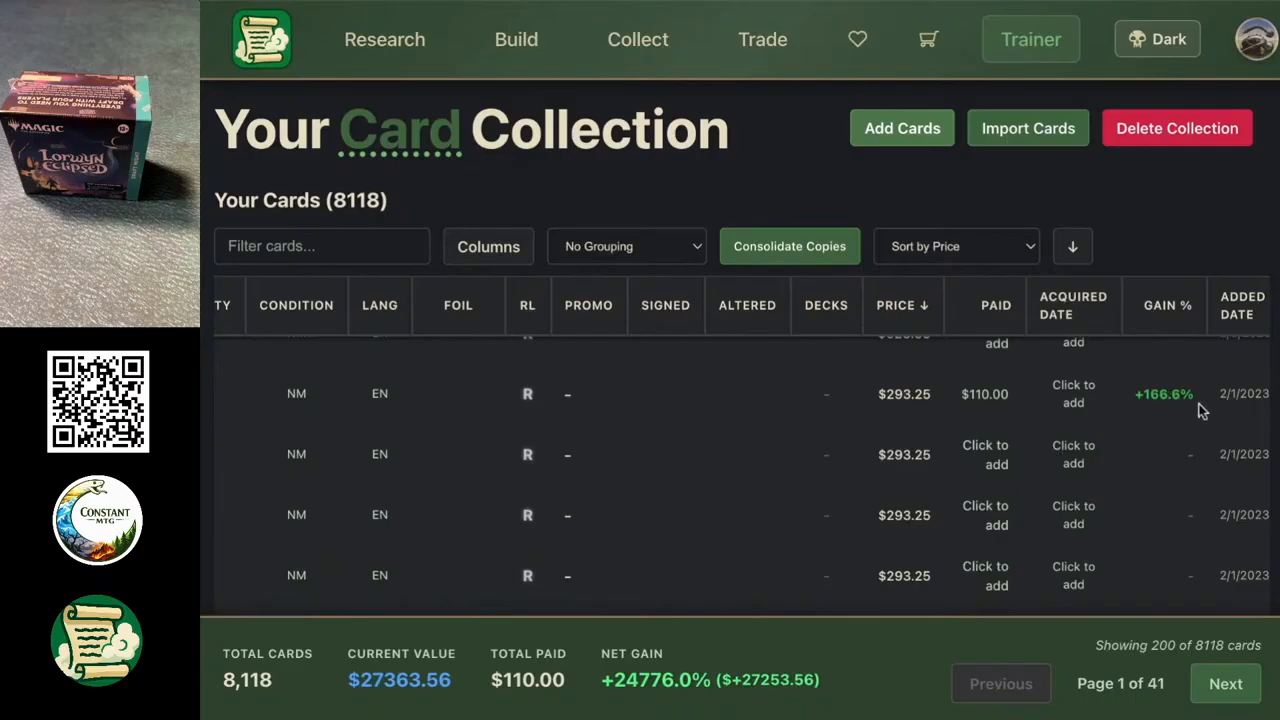
{"action": "scroll", "coordinate": [1000, 458], "scroll_direction": "right", "scroll_amount": 3}
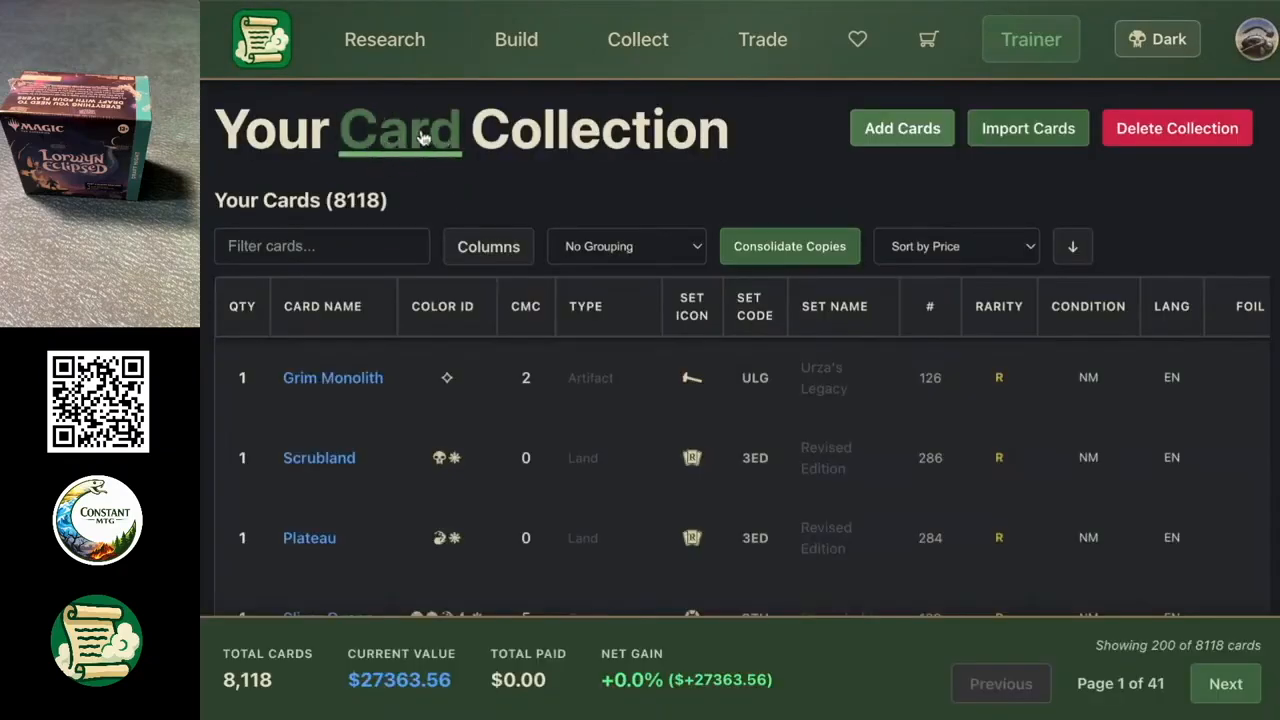
Step: Switch to the sealed collection and start adding a sealed product, choosing the Commander 2020 set and the Timeless Wisdom product
{"action": "left_click", "coordinate": [405, 148]}
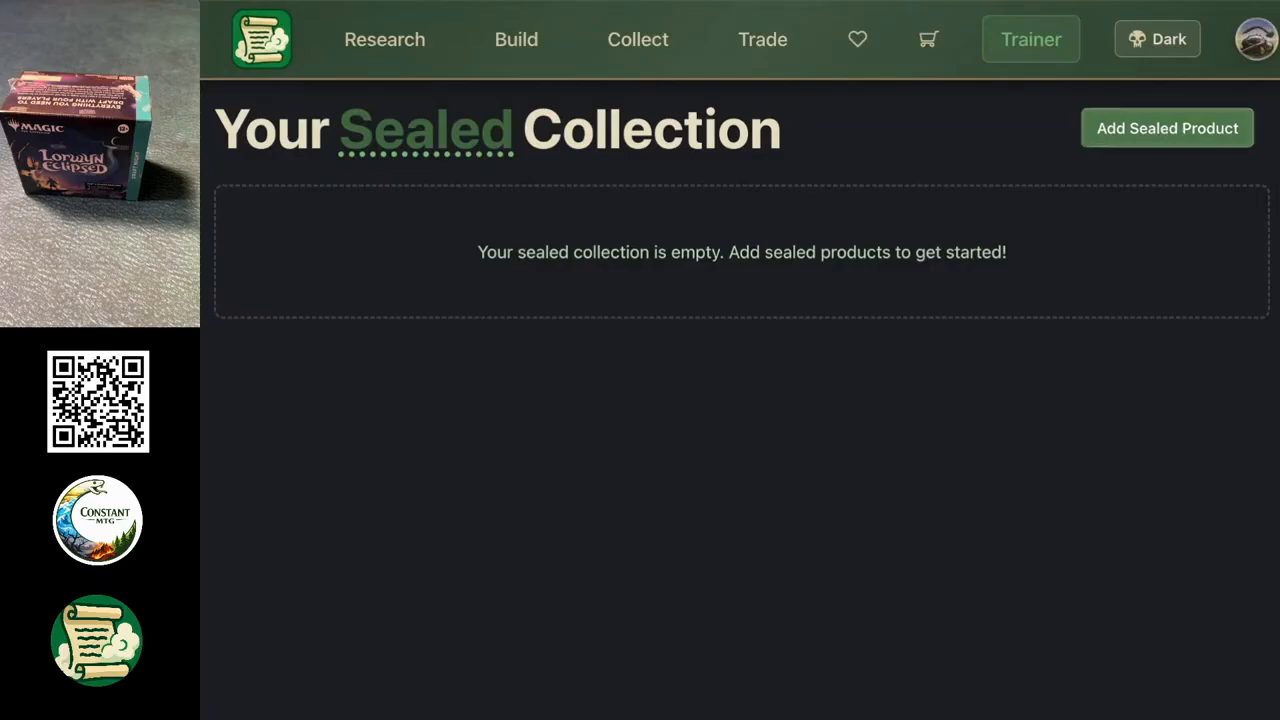
{"action": "left_click", "coordinate": [1167, 128]}
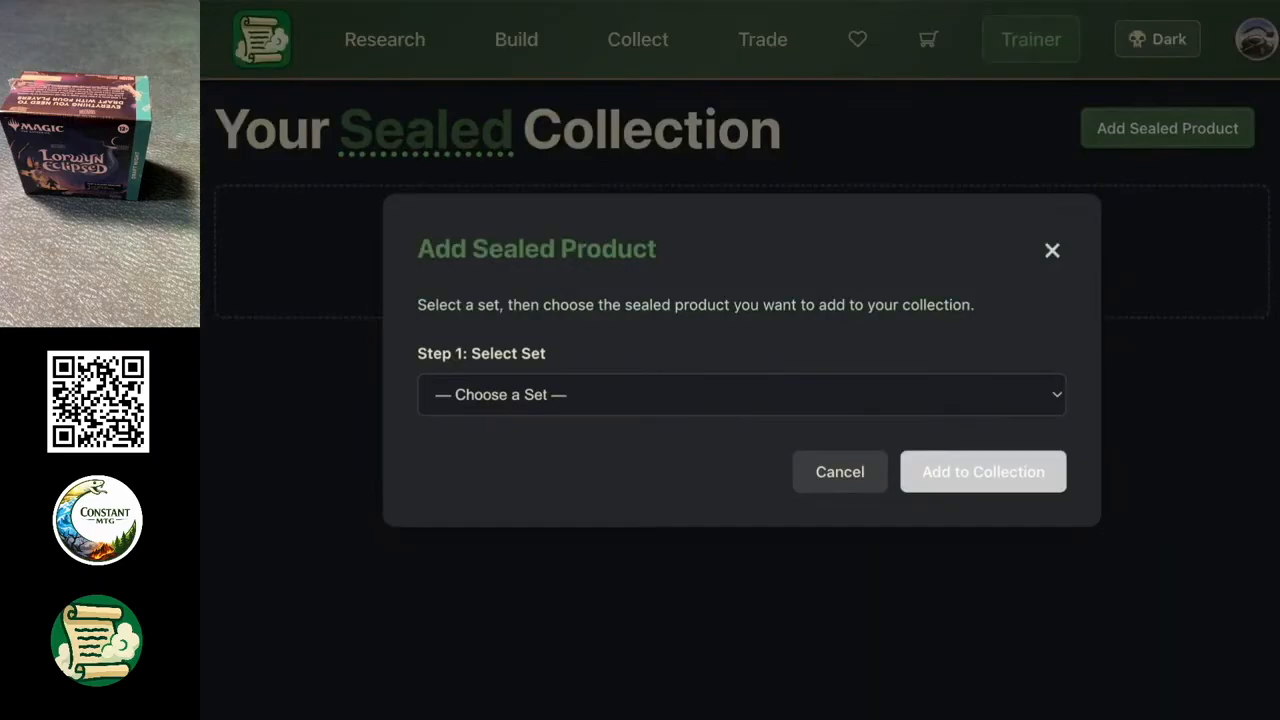
{"action": "left_click", "coordinate": [741, 395]}
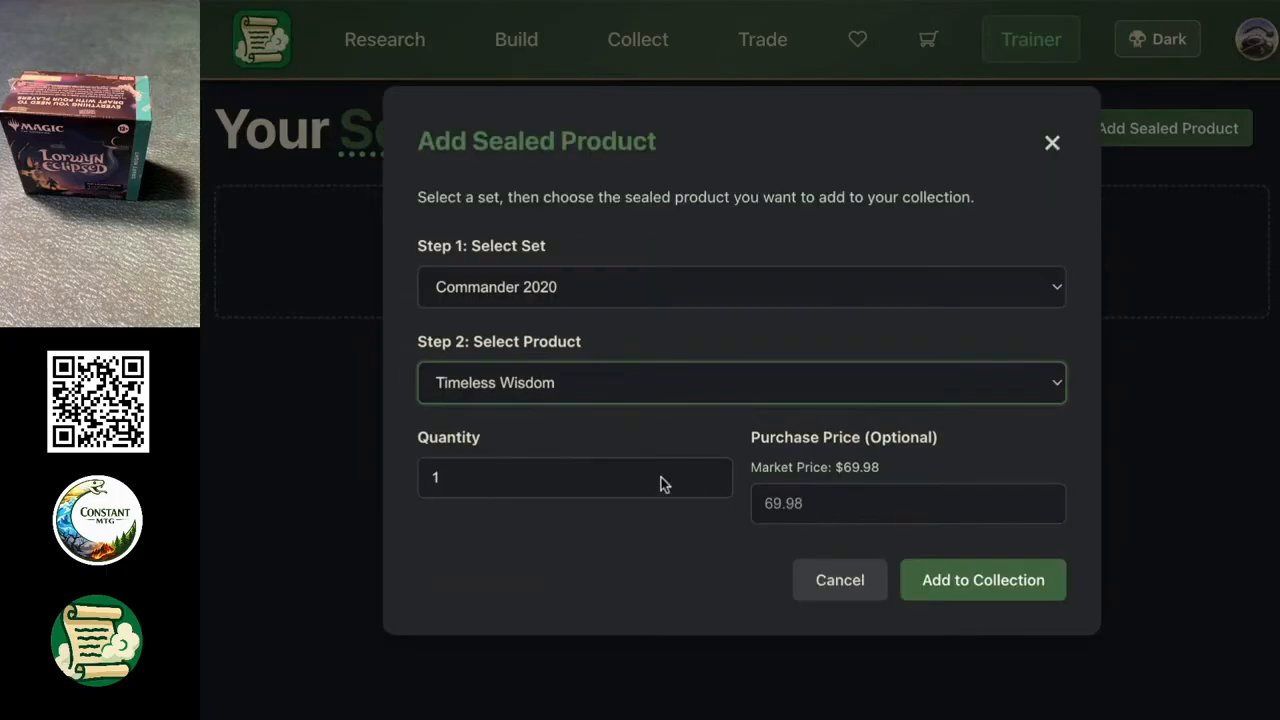
Step: Keep the quantity at 1, set the purchase price to 30.00, and add Timeless Wisdom to the sealed collection
{"action": "left_click", "coordinate": [511, 476]}
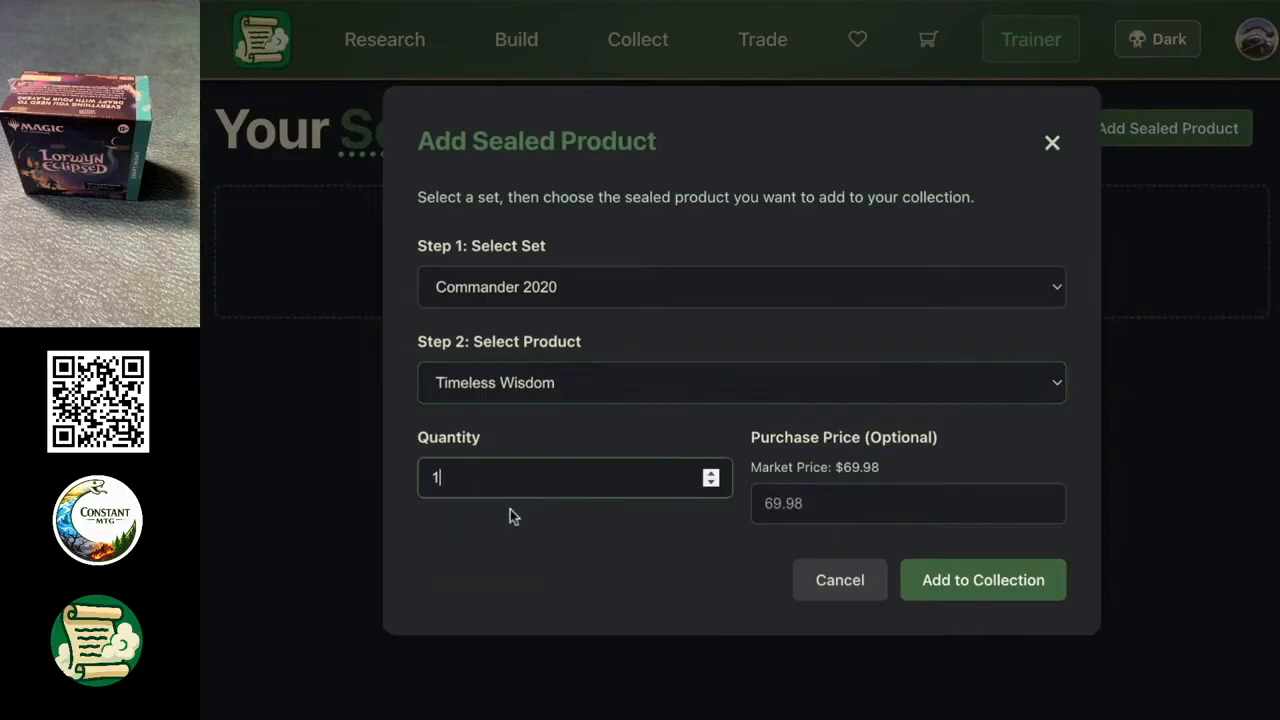
{"action": "left_click", "coordinate": [530, 545]}
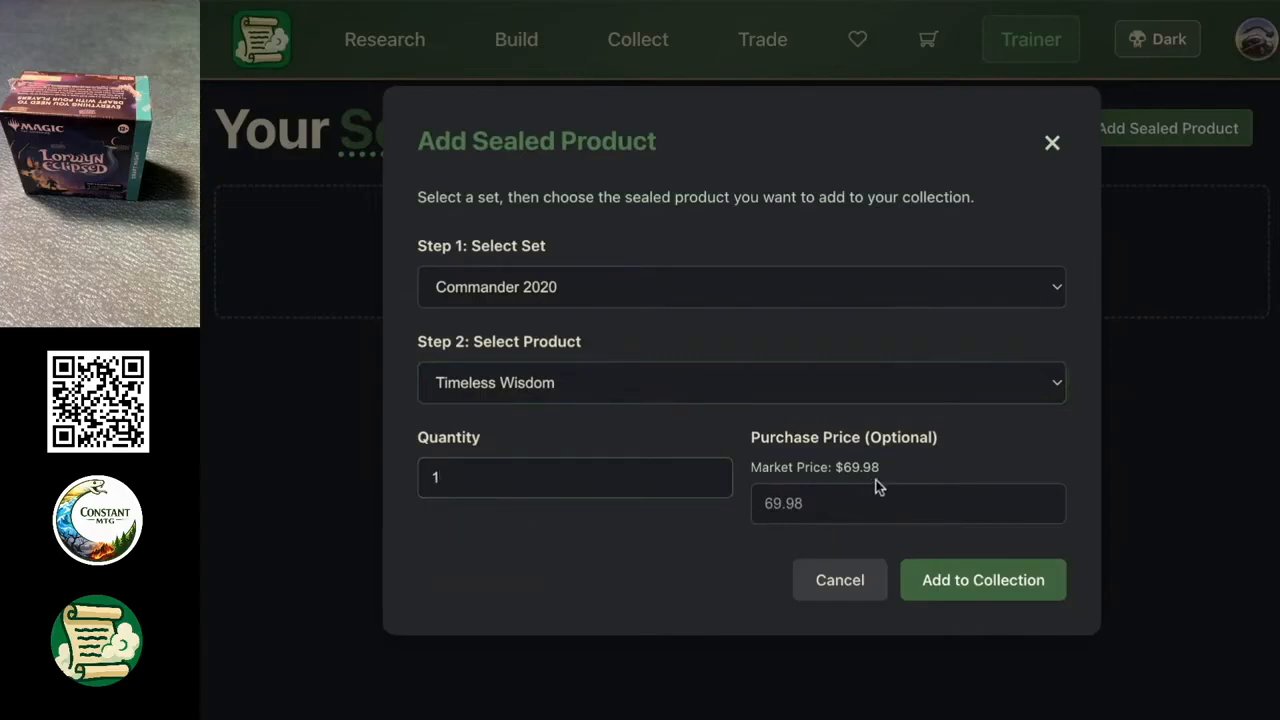
{"action": "left_click_drag", "start_coordinate": [900, 467], "coordinate": [809, 467]}
{"action": "left_click", "coordinate": [797, 512]}
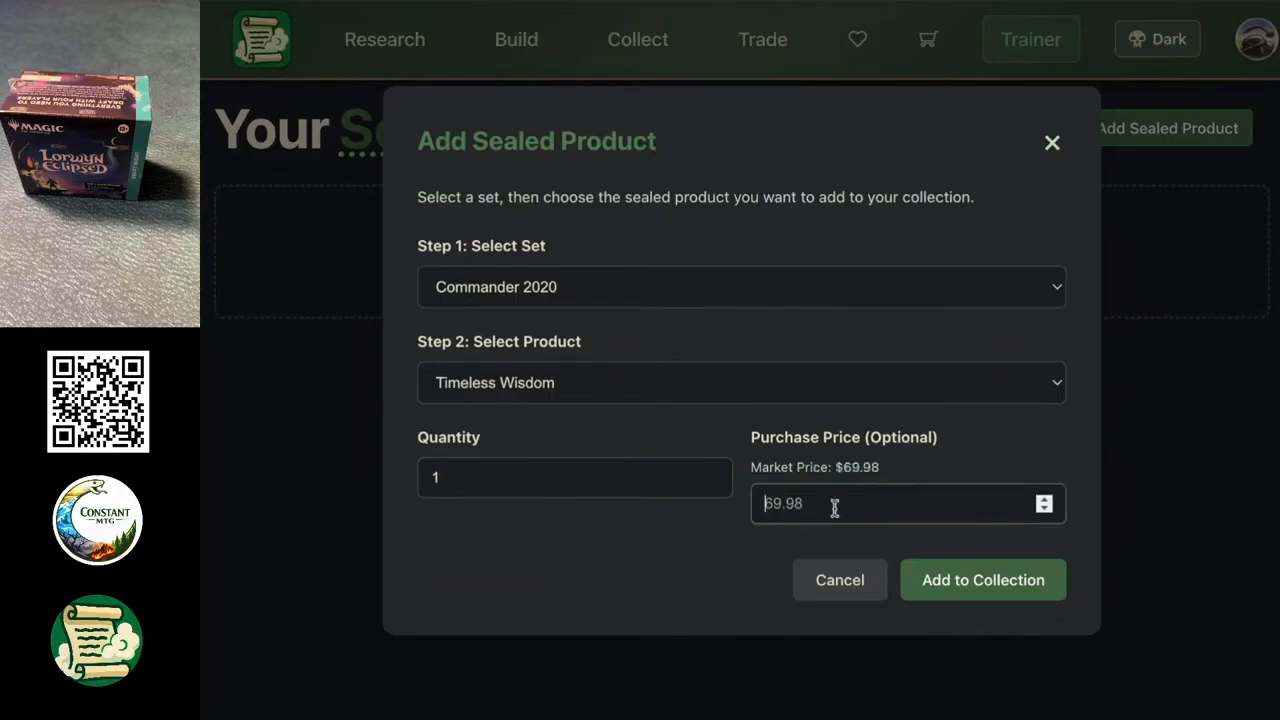
{"action": "type", "text": "30.00"}
{"action": "left_click", "coordinate": [960, 591]}
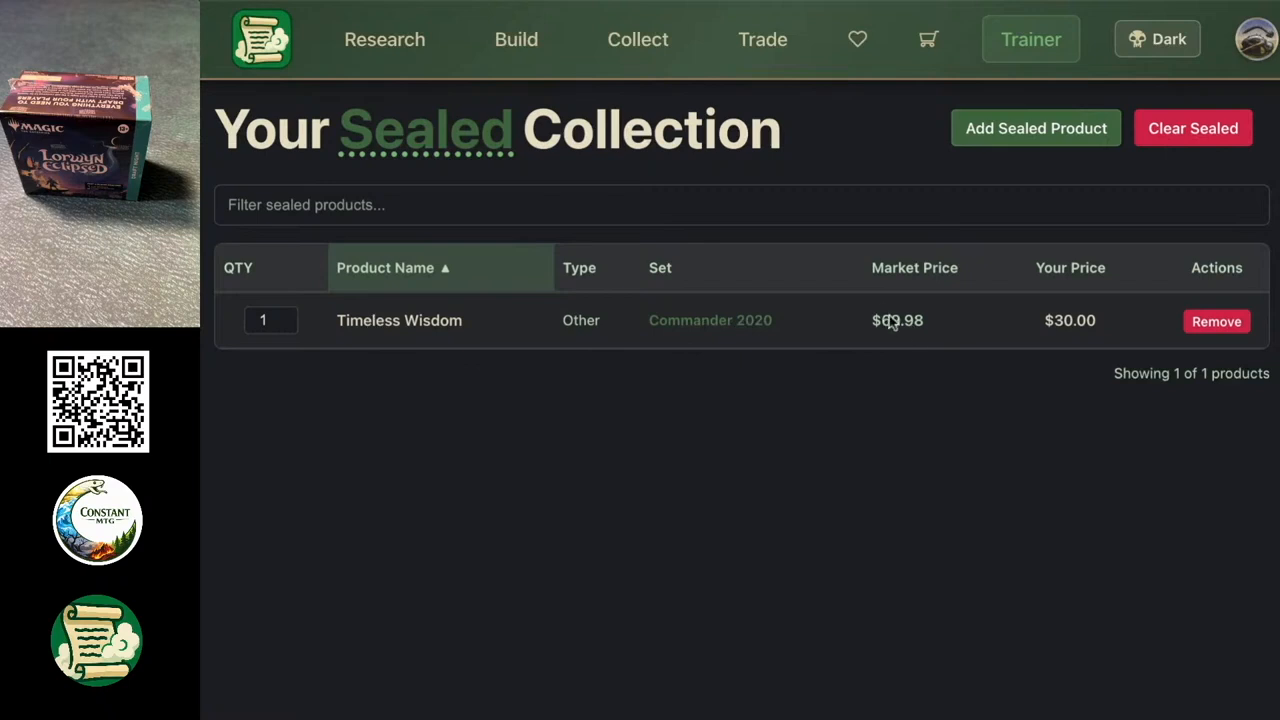
{"action": "left_click_drag", "start_coordinate": [926, 325], "coordinate": [866, 331]}
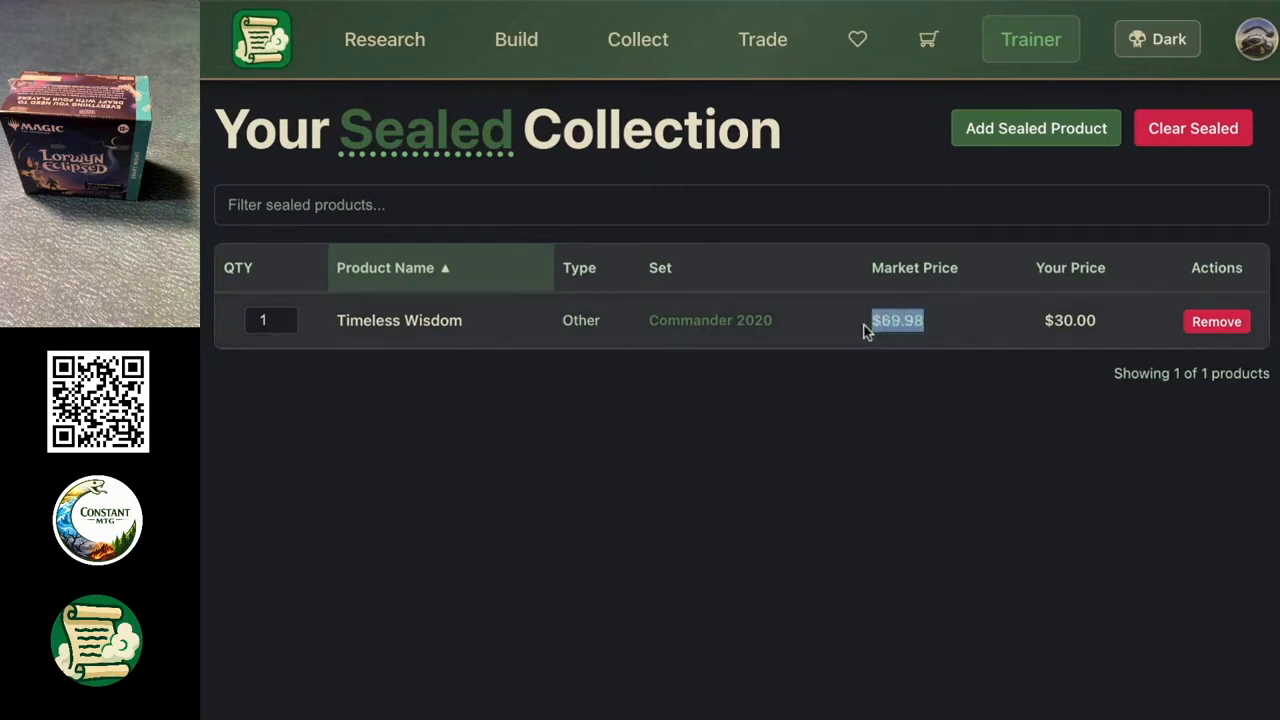
{"action": "left_click", "coordinate": [881, 396]}
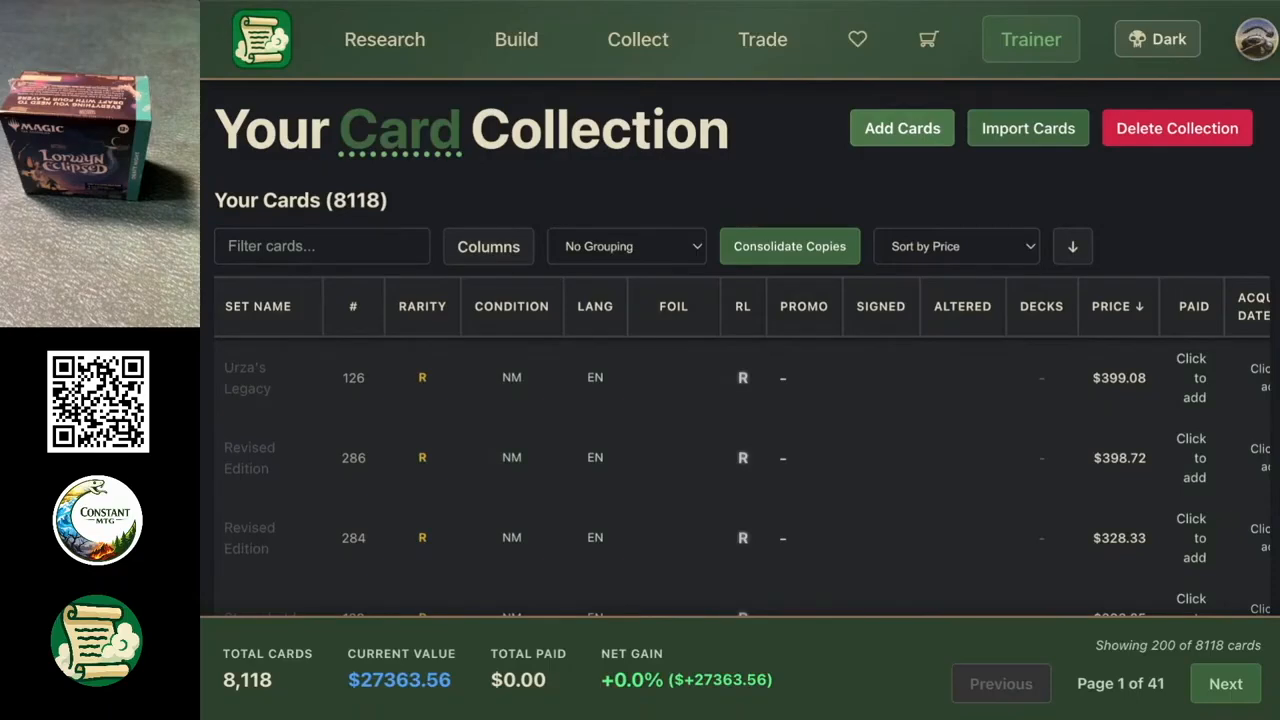
Step: Open the lower of the two Collector Boosters decks and add Abigale, Eloquent First-Year to the collection from its card details
{"action": "left_click", "coordinate": [516, 39]}
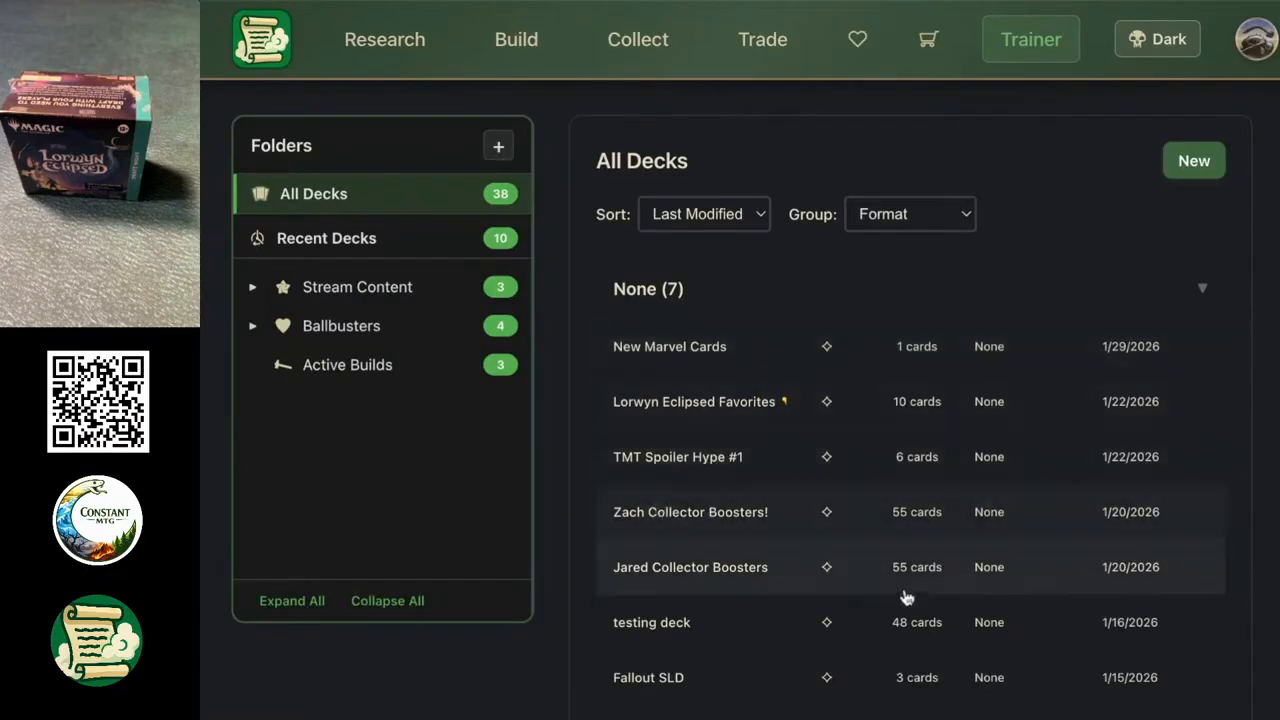
{"action": "left_click", "coordinate": [688, 565]}
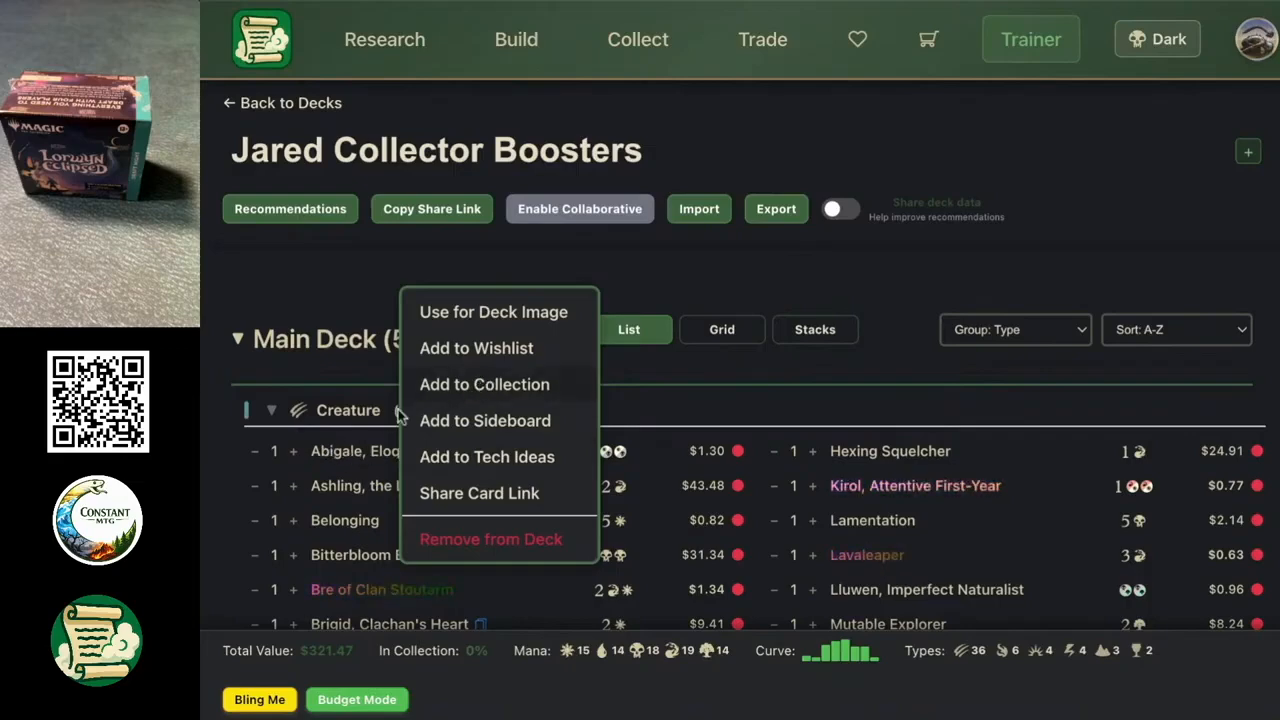
{"action": "left_click", "coordinate": [365, 458]}
{"action": "scroll", "coordinate": [390, 330], "scroll_direction": "down", "scroll_amount": 2}
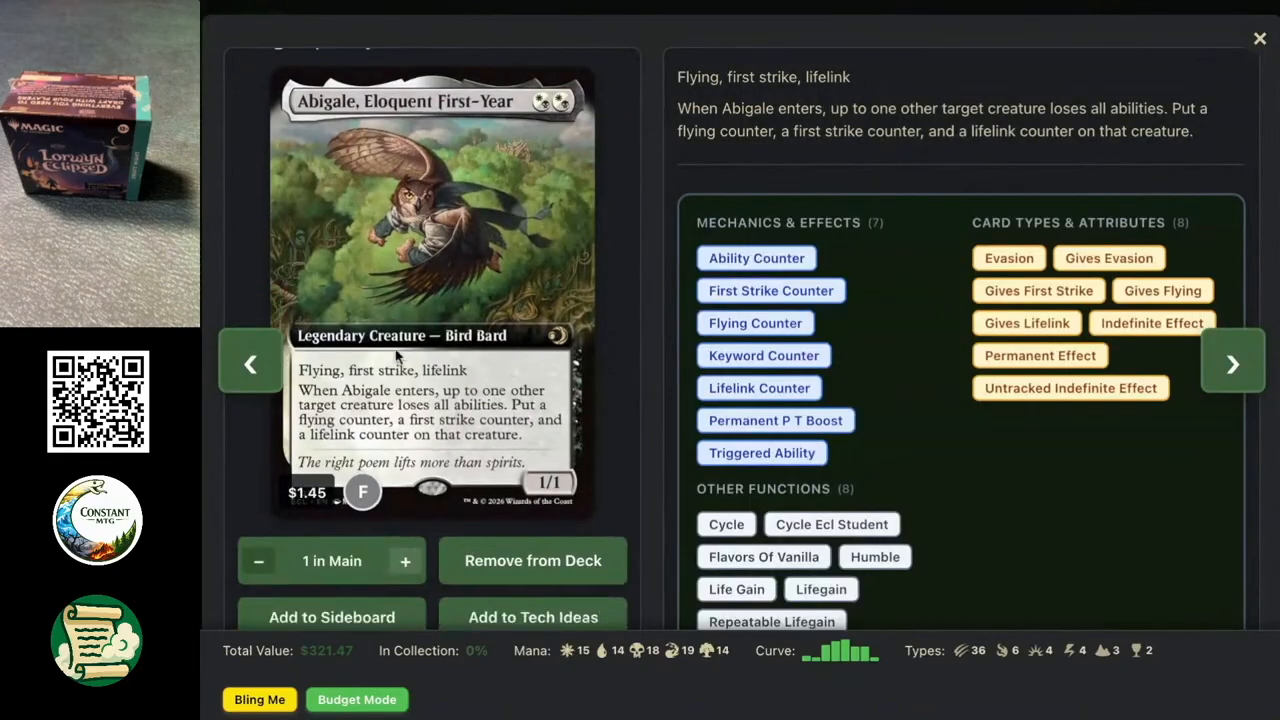
{"action": "scroll", "coordinate": [397, 355], "scroll_direction": "up", "scroll_amount": 1}
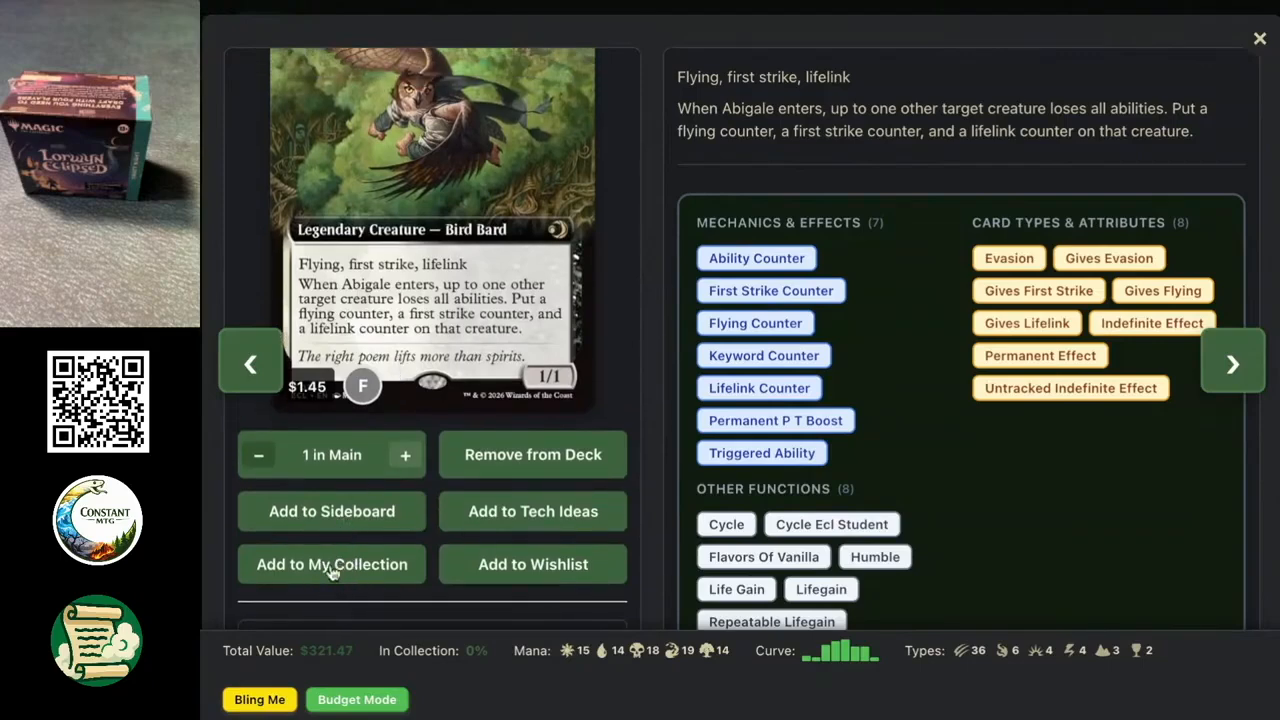
{"action": "left_click", "coordinate": [345, 565]}
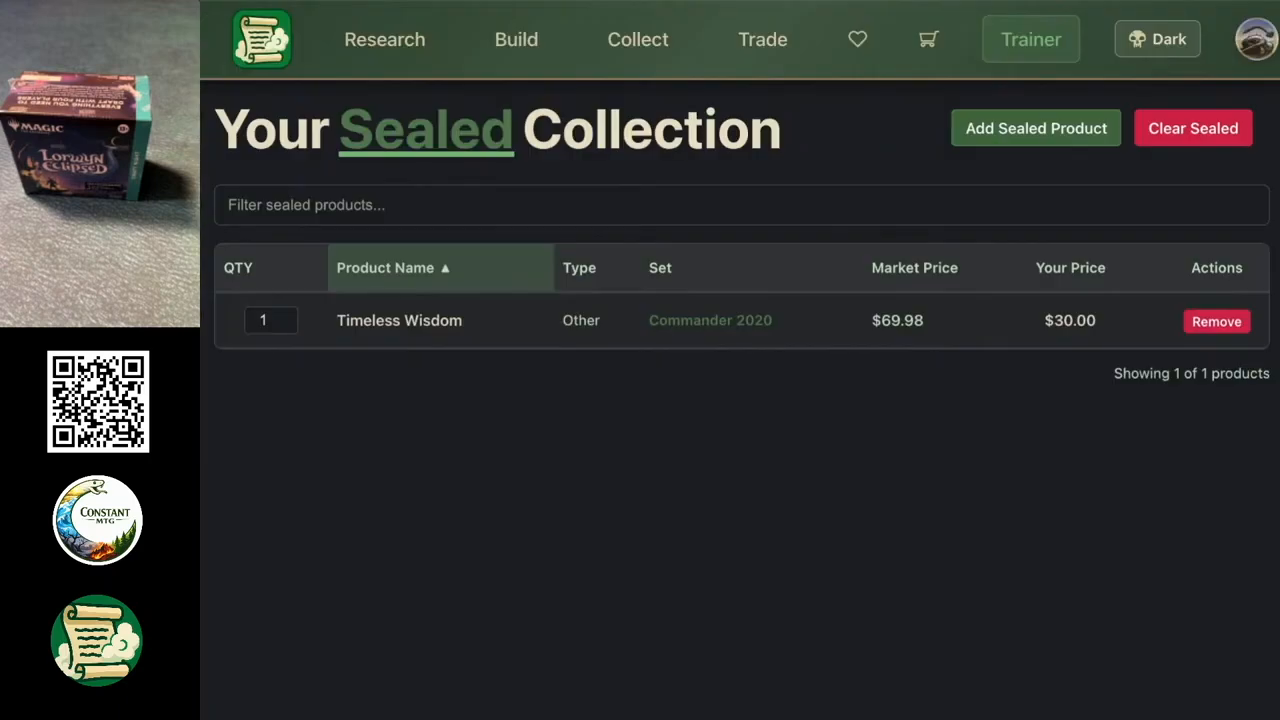